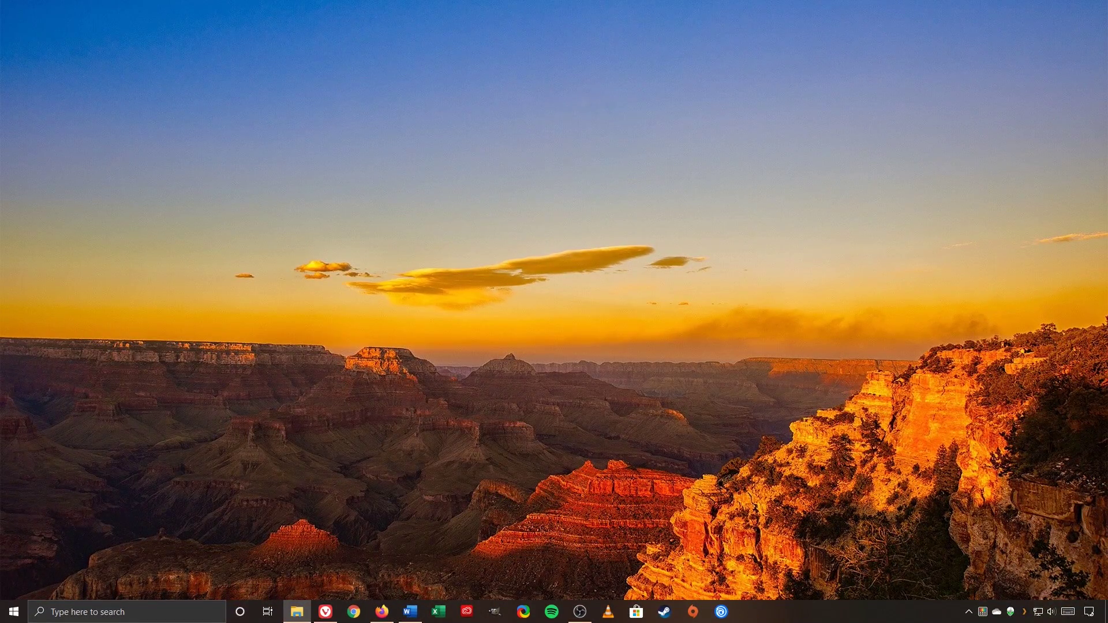
# Choose Personalize from the desktop's right-click menu to reach Background settings
pyautogui.rightClick(714, 317)
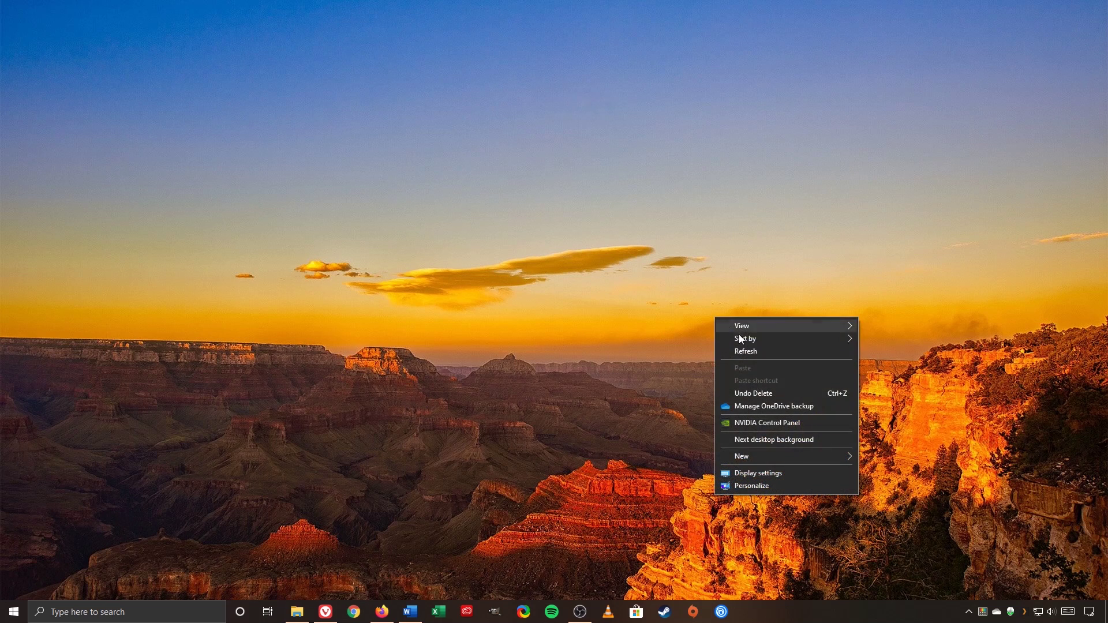
pyautogui.click(759, 488)
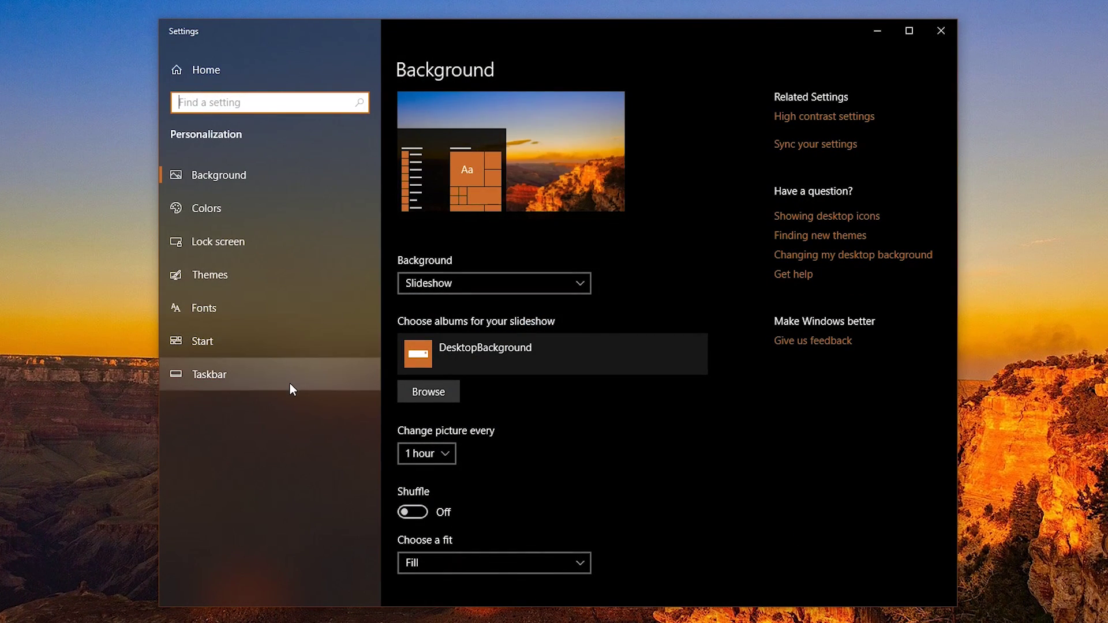
# Switch the background type to Picture, first trying the underwater image
pyautogui.click(269, 174)
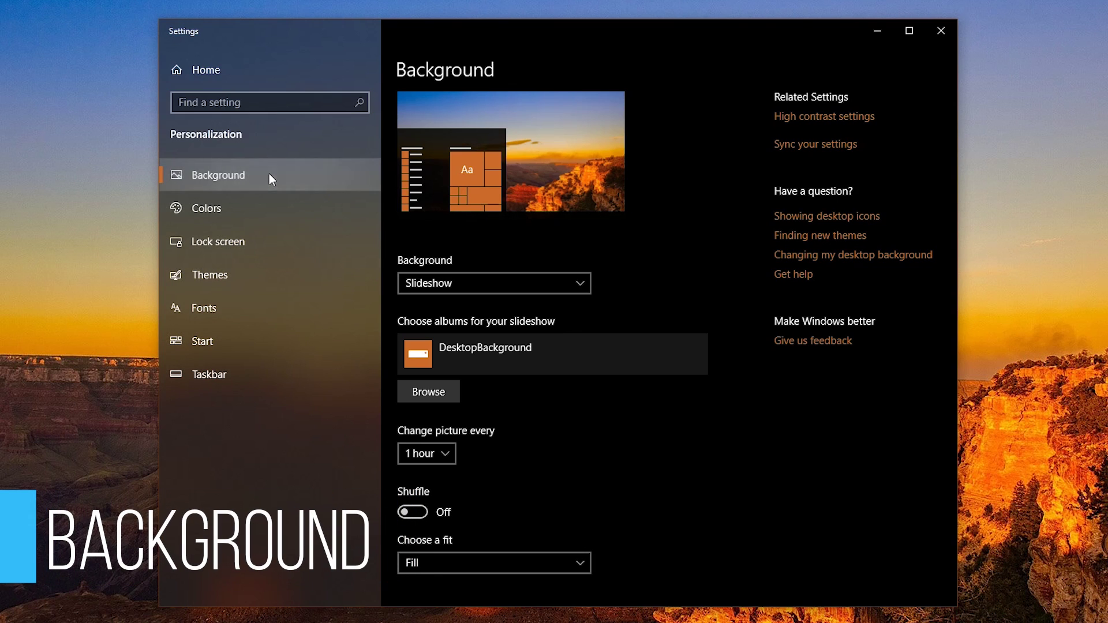
pyautogui.click(580, 281)
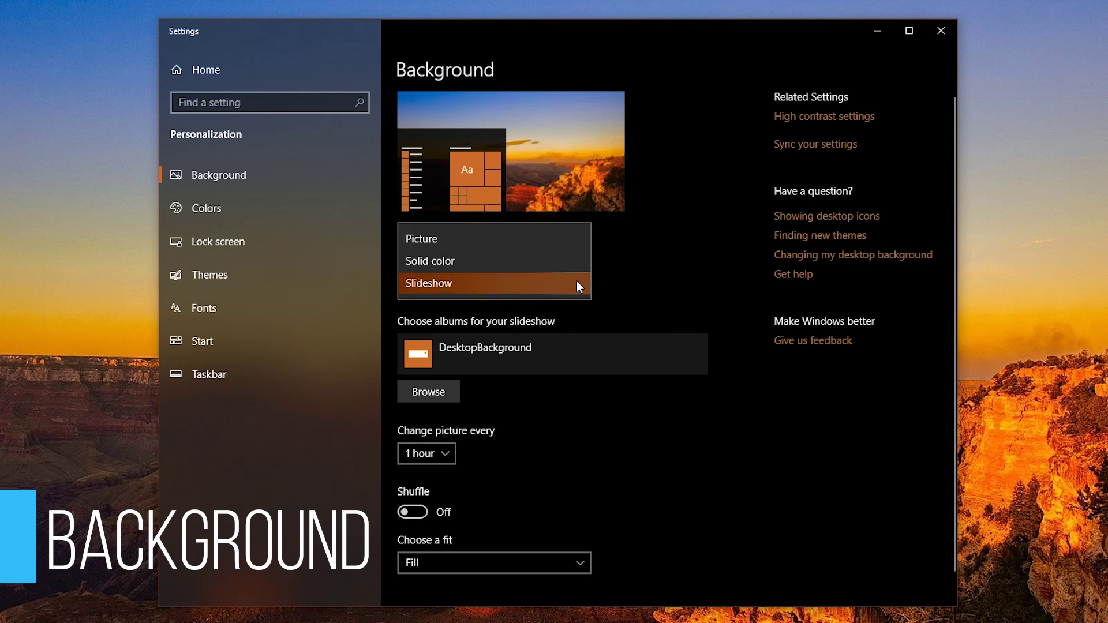
pyautogui.click(522, 238)
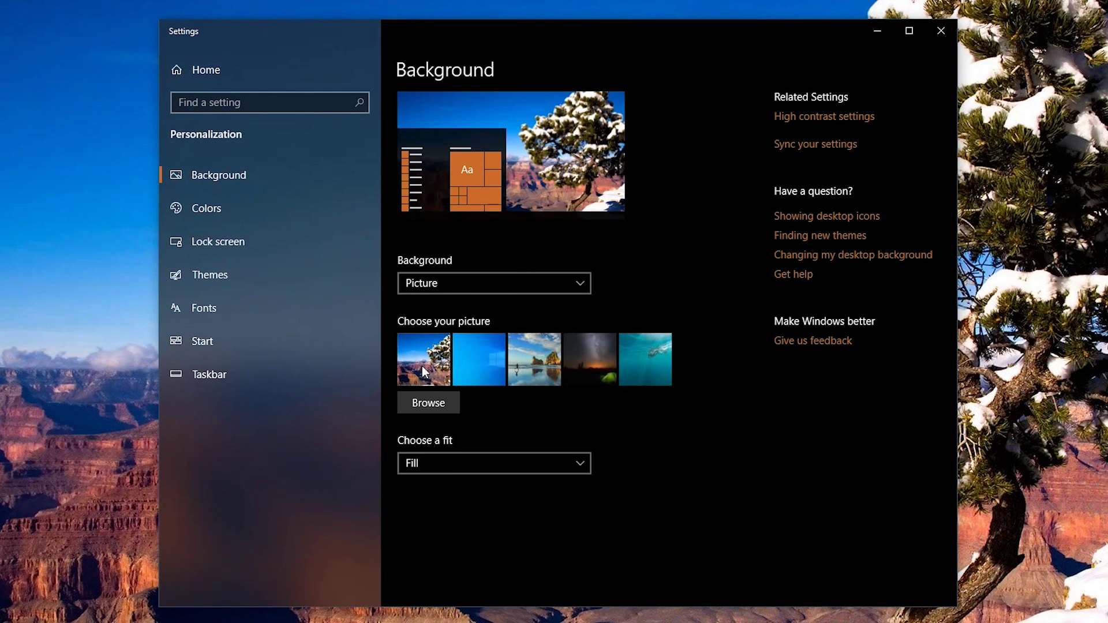
pyautogui.click(643, 373)
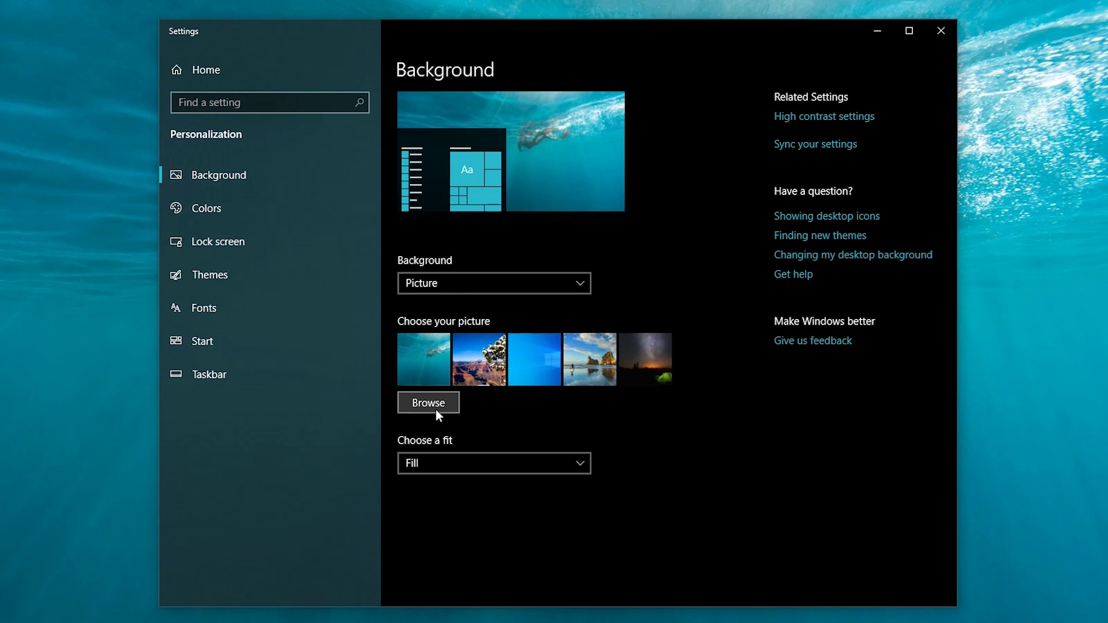
# Set the beach photo from the Hawaii folder as wallpaper and review fit options
pyautogui.click(435, 409)
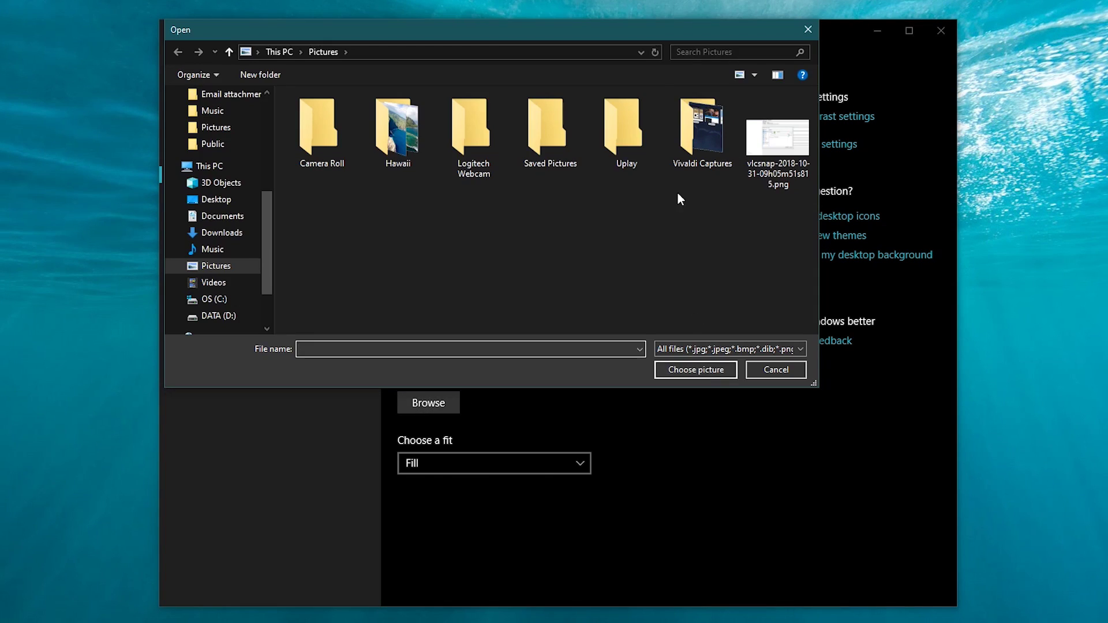
pyautogui.doubleClick(398, 127)
pyautogui.doubleClick(403, 132)
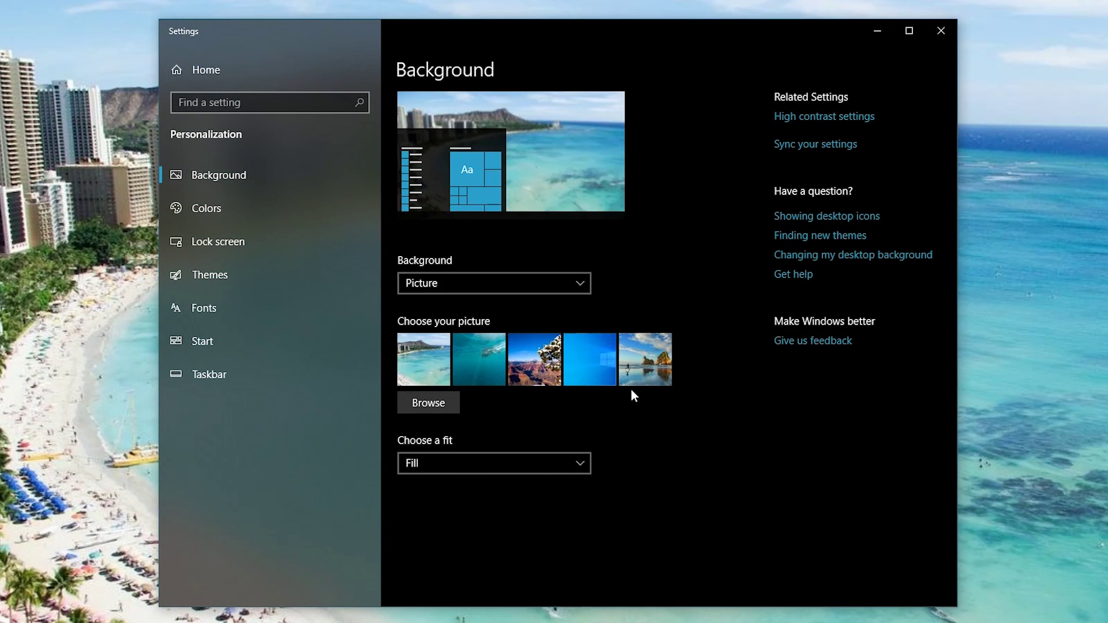
pyautogui.click(576, 465)
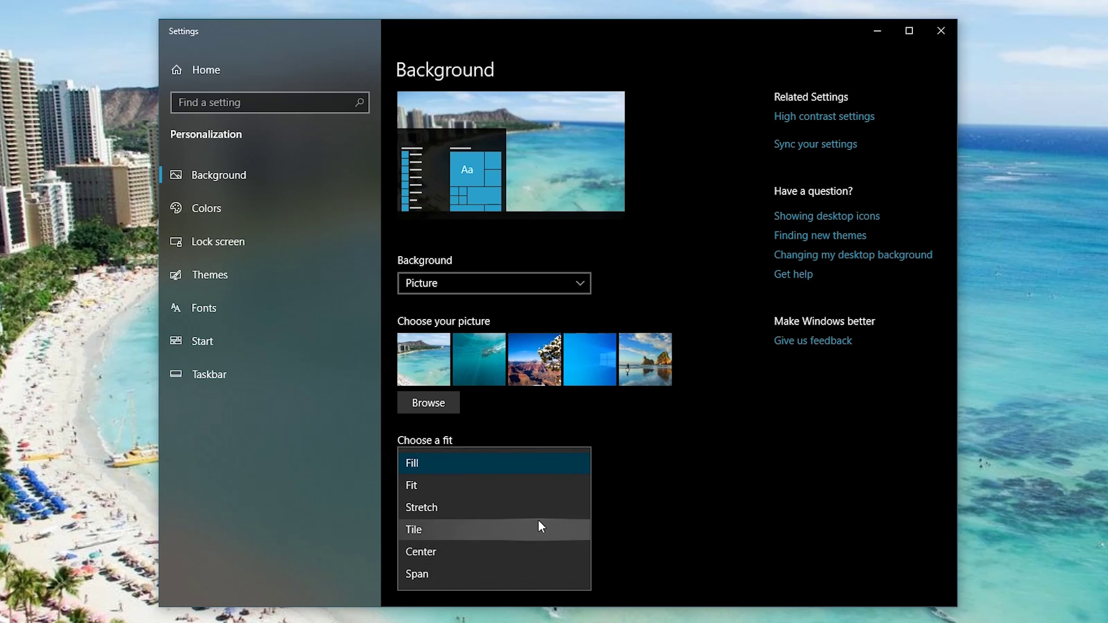
# Switch the background type to Solid color, trying a purple swatch
pyautogui.click(532, 464)
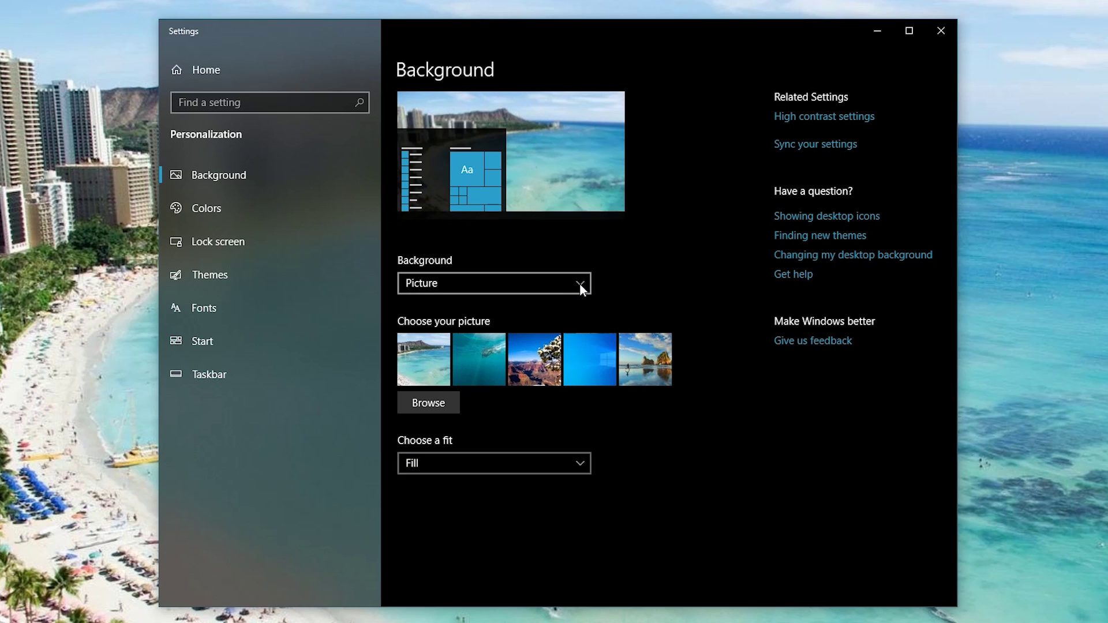
pyautogui.click(579, 283)
pyautogui.click(540, 304)
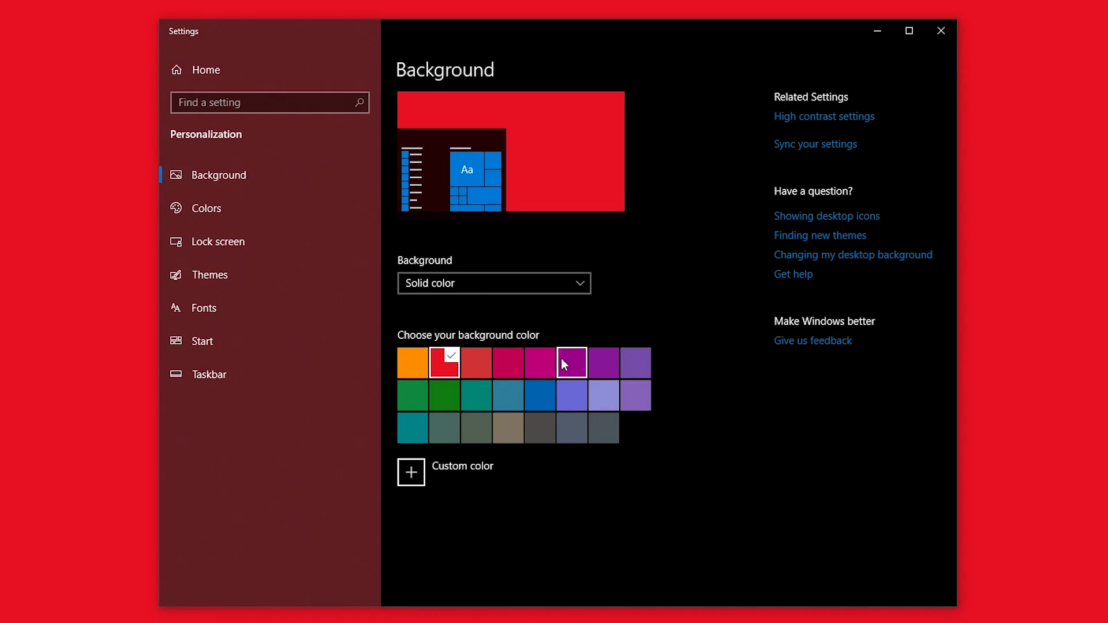
pyautogui.click(575, 396)
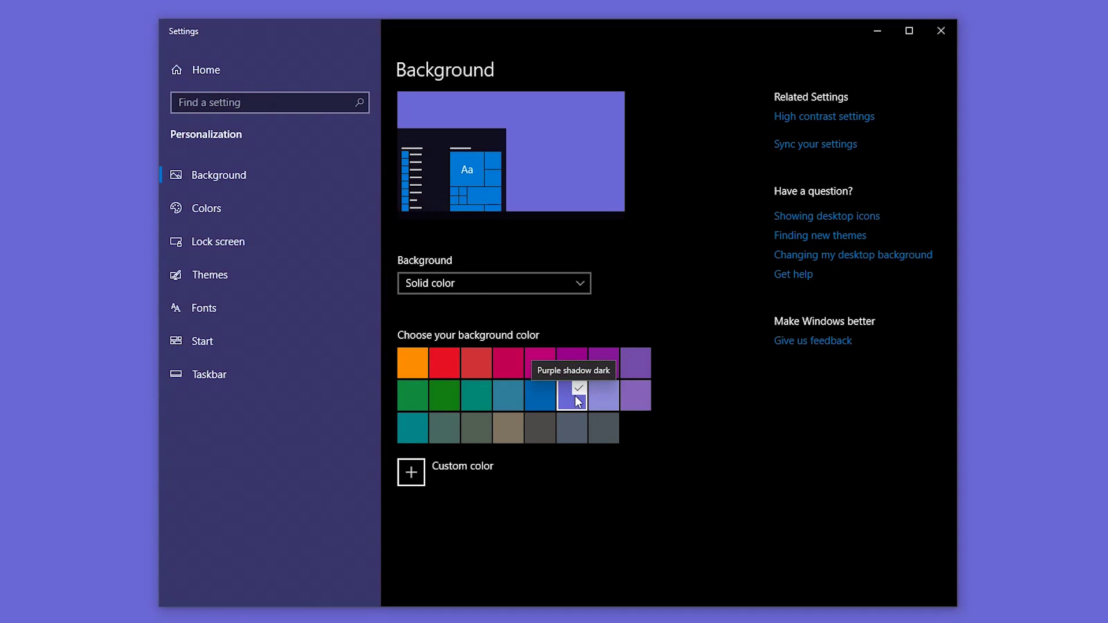
# Create a darkened custom green colour and apply it as the background
pyautogui.click(413, 476)
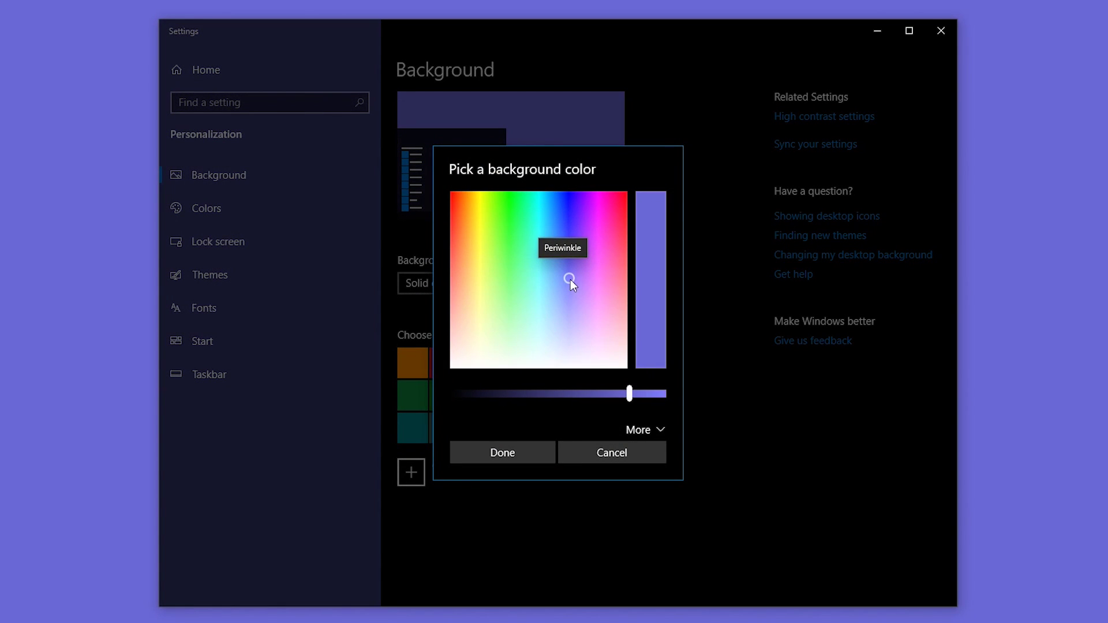
pyautogui.click(529, 257)
pyautogui.moveTo(530, 257); pyautogui.dragTo(515, 230)
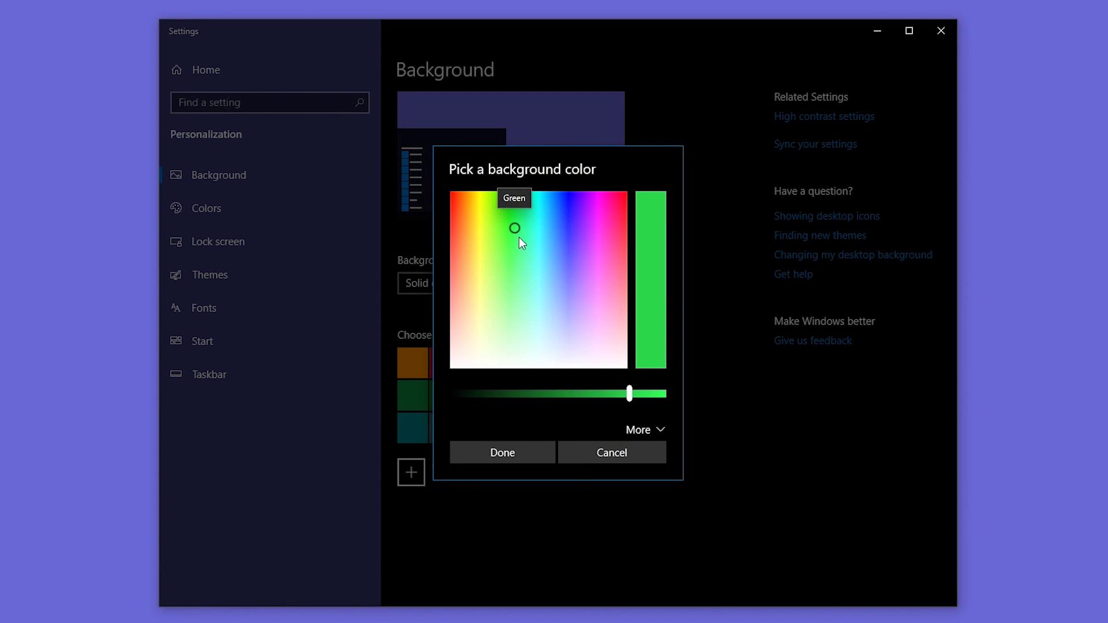
pyautogui.moveTo(629, 396)
pyautogui.mouseDown()
pyautogui.moveTo(665, 396)
pyautogui.moveTo(555, 395)
pyautogui.mouseUp()
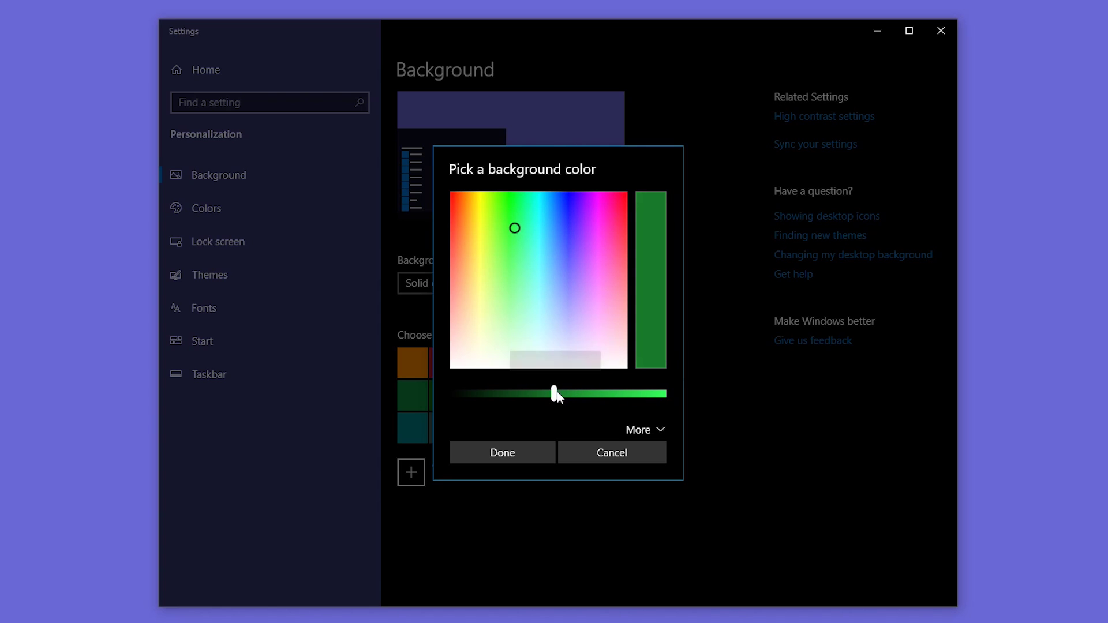
pyautogui.click(522, 455)
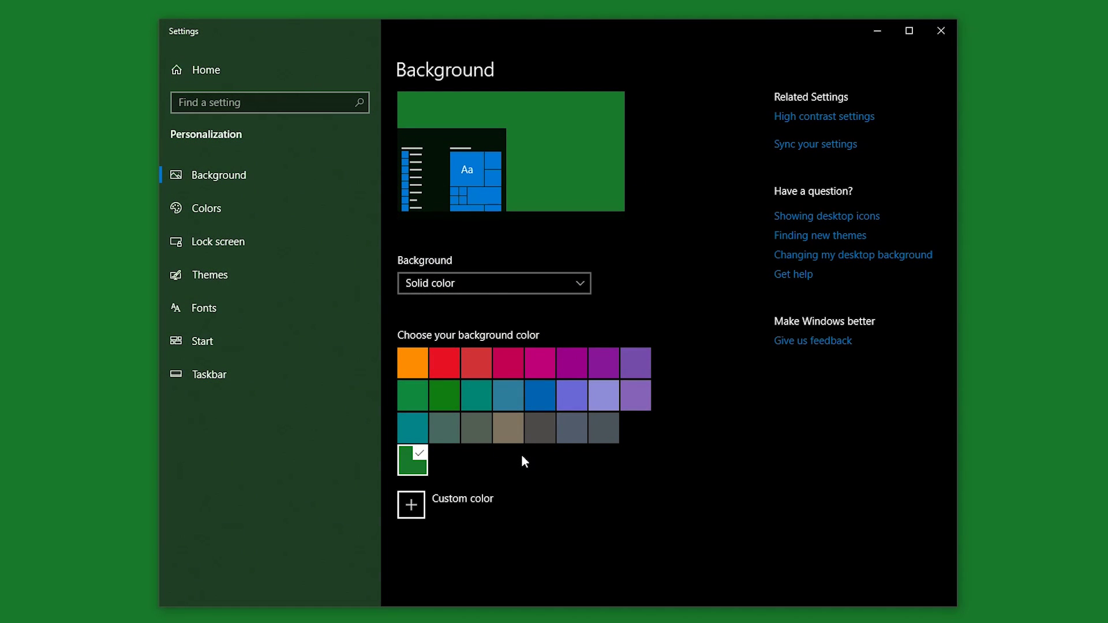
# Switch the background type to Slideshow, keeping the DesktopBackground album
pyautogui.click(493, 283)
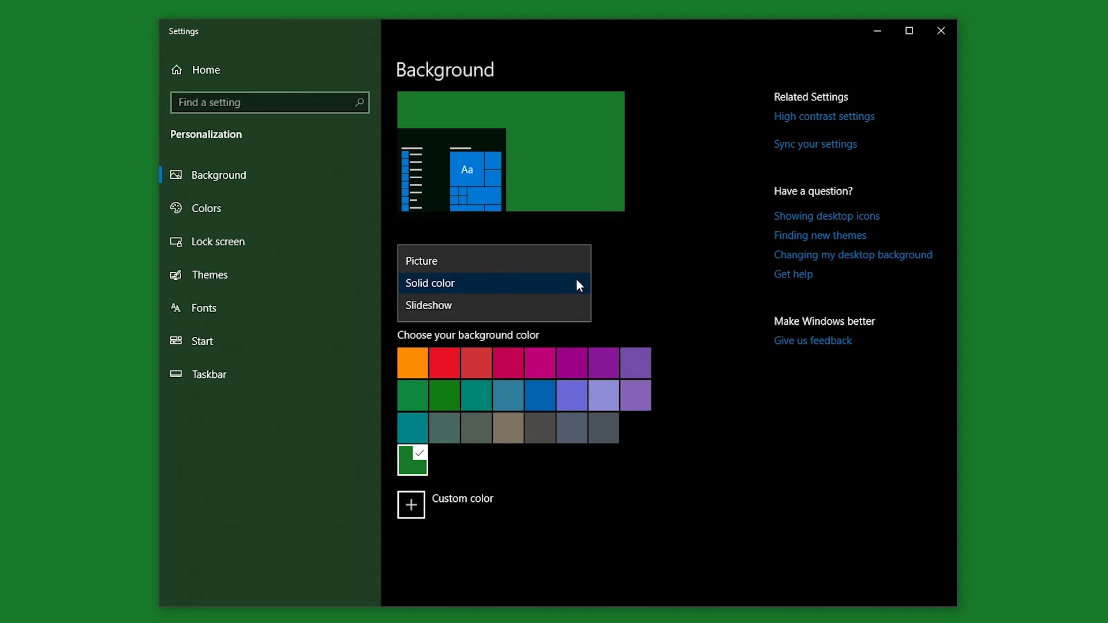
pyautogui.click(514, 306)
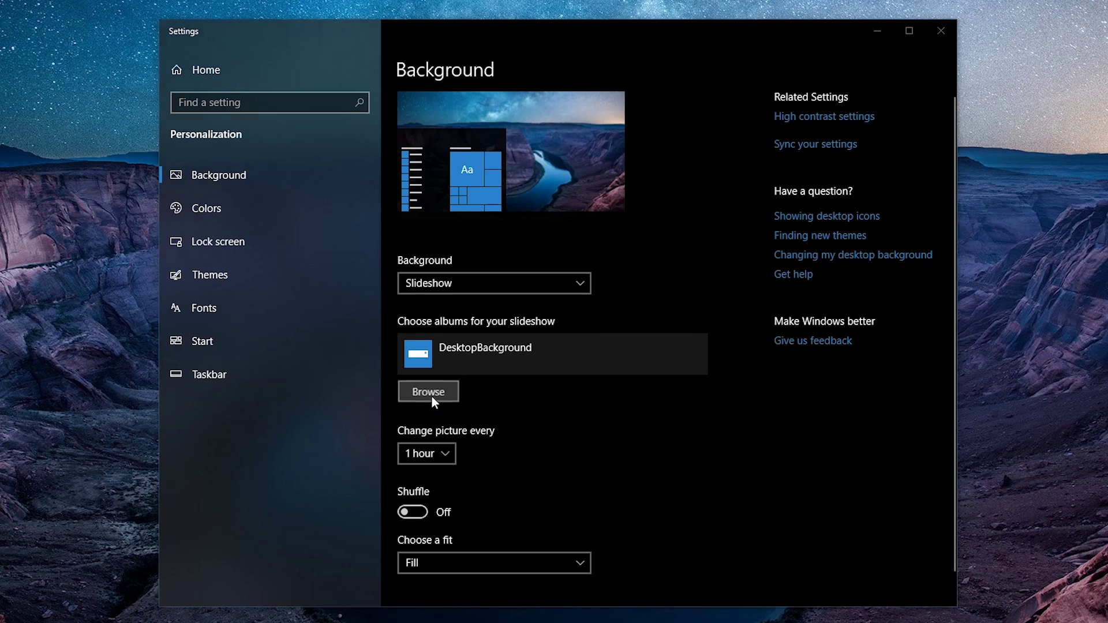
pyautogui.click(433, 396)
pyautogui.click(777, 371)
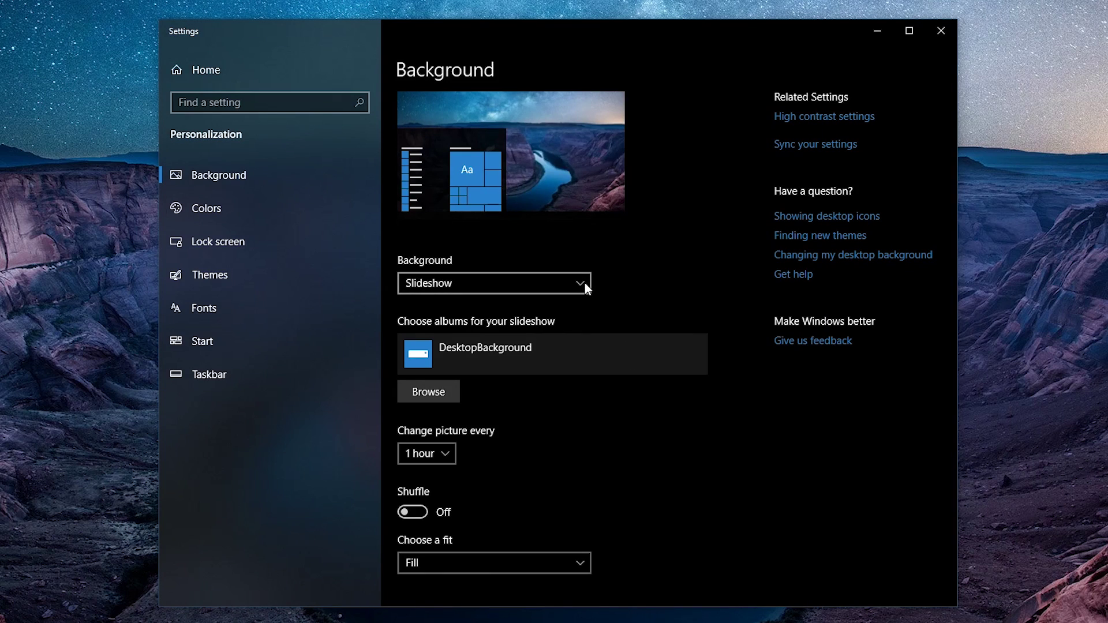
# Keep the slideshow changing pictures every hour with Fill as the fit
pyautogui.click(447, 454)
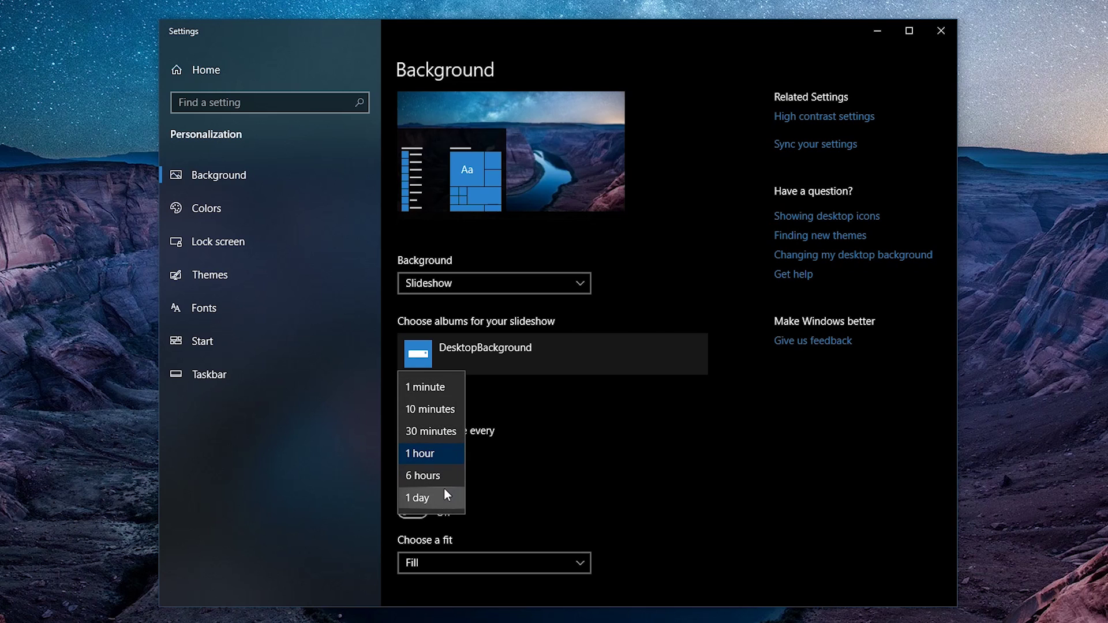
pyautogui.click(448, 452)
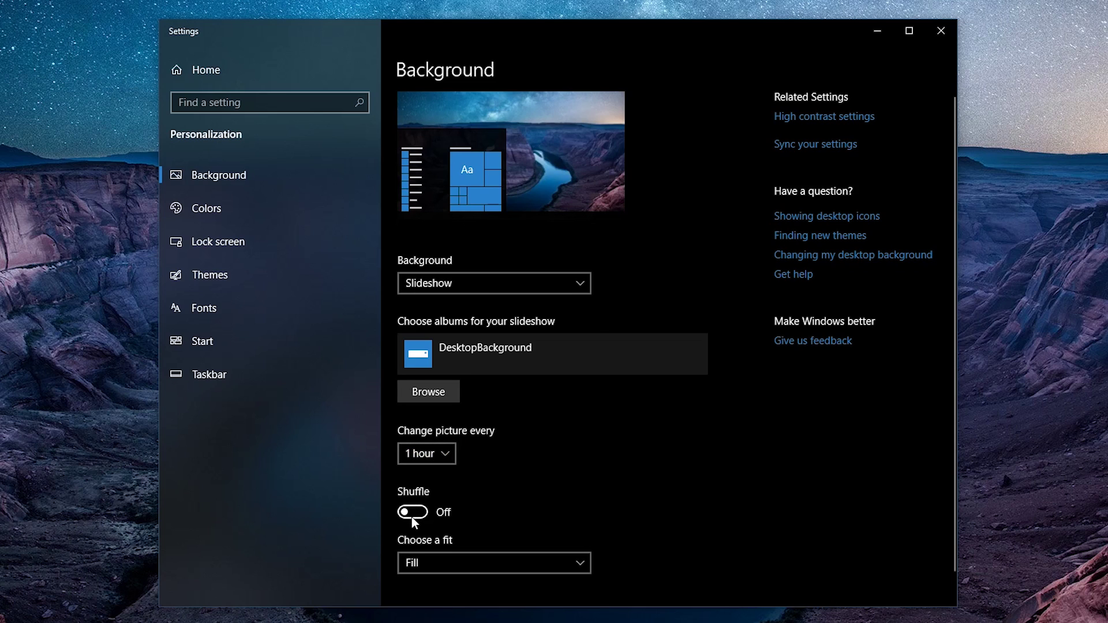
pyautogui.click(462, 560)
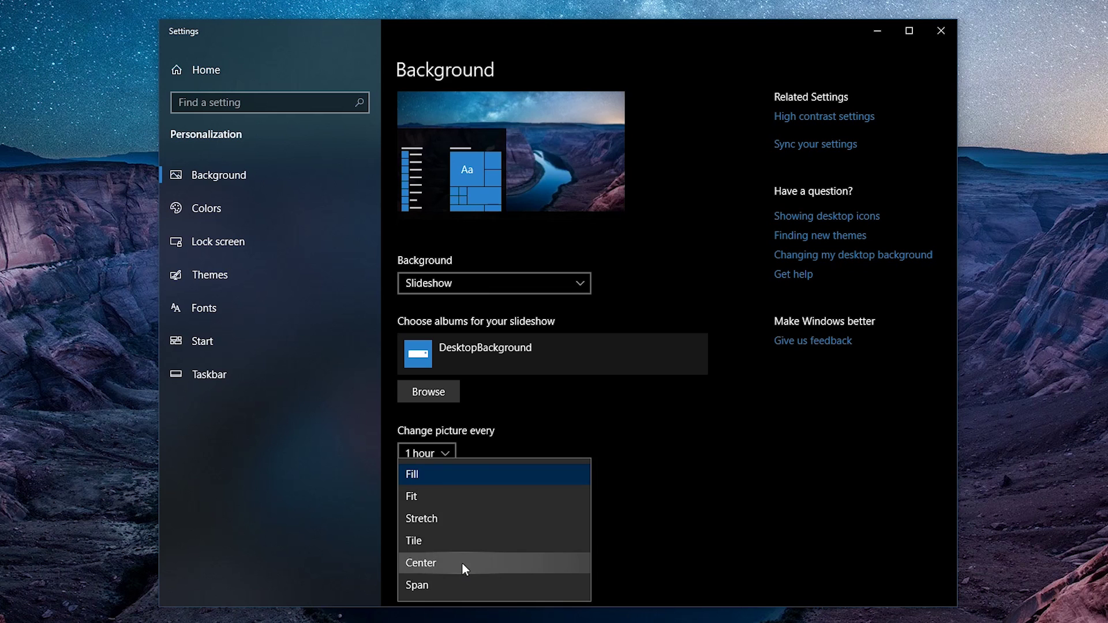
pyautogui.click(467, 476)
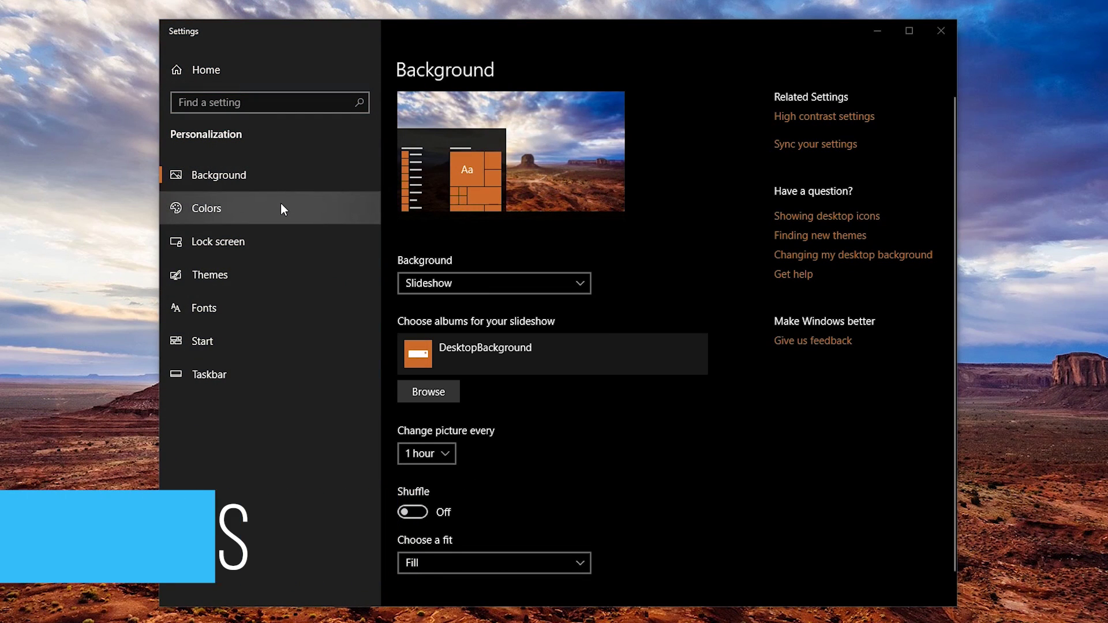
# In Colors, try Light mode, then set the colour mode to Dark
pyautogui.click(281, 204)
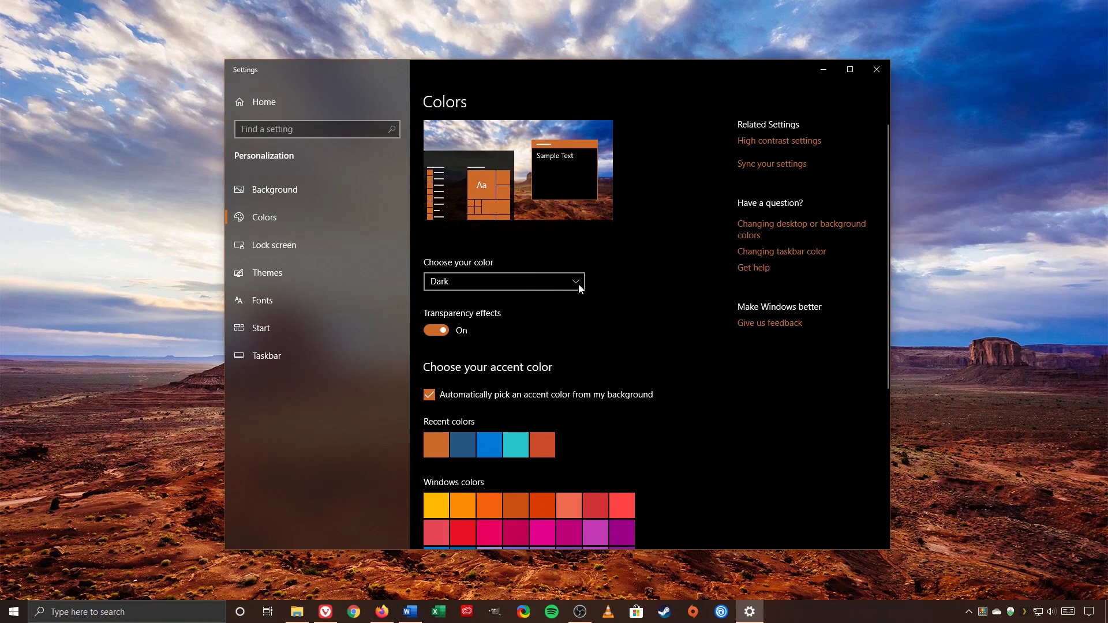
pyautogui.click(580, 287)
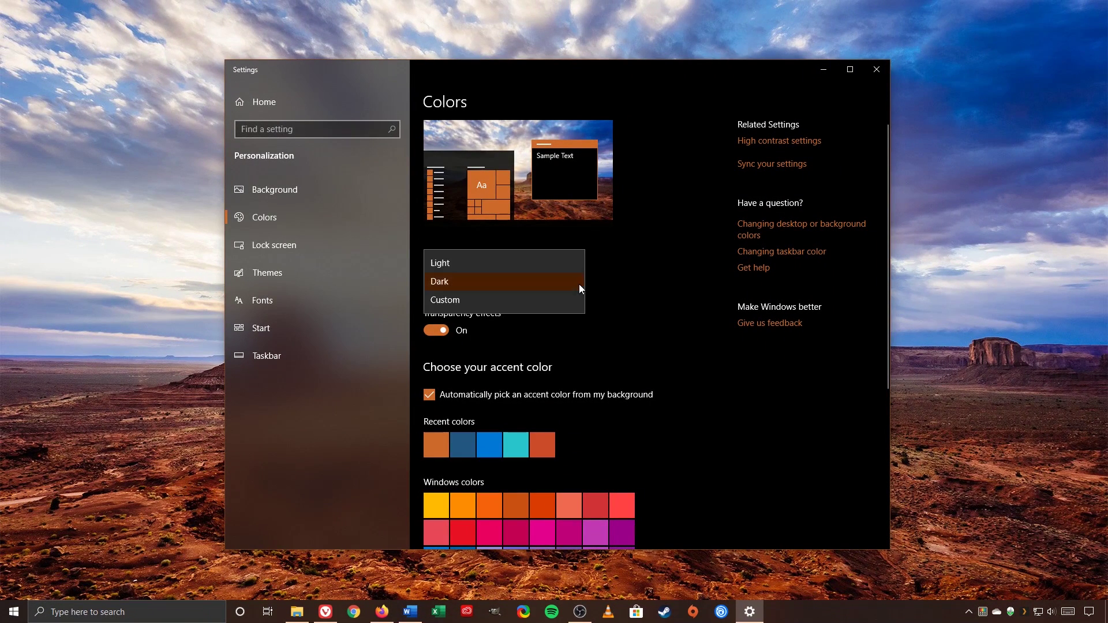
pyautogui.click(528, 268)
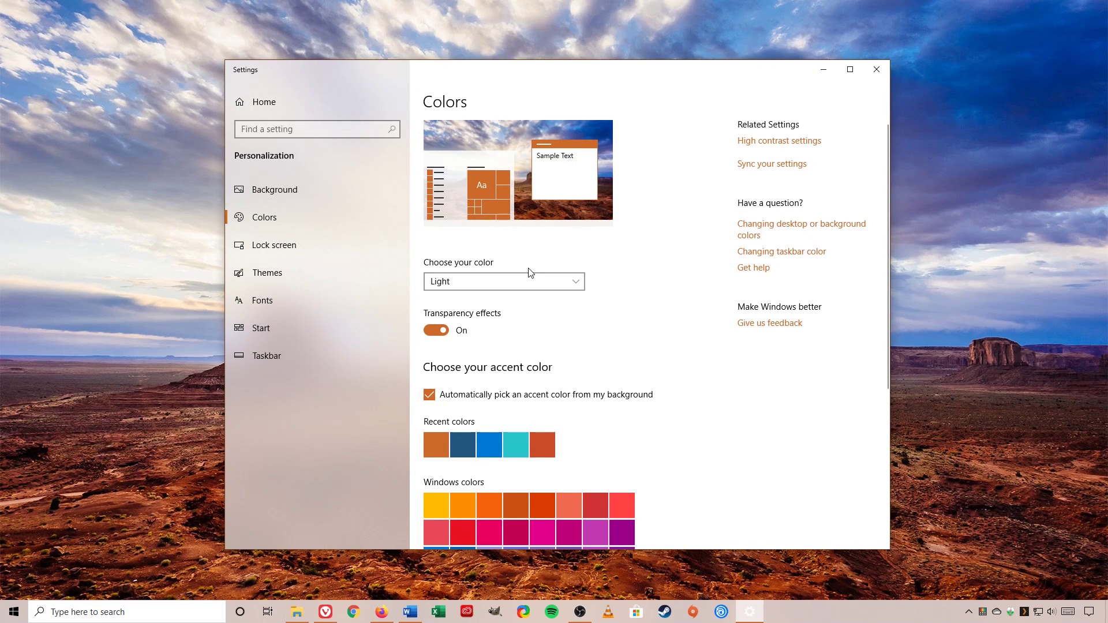
pyautogui.click(528, 279)
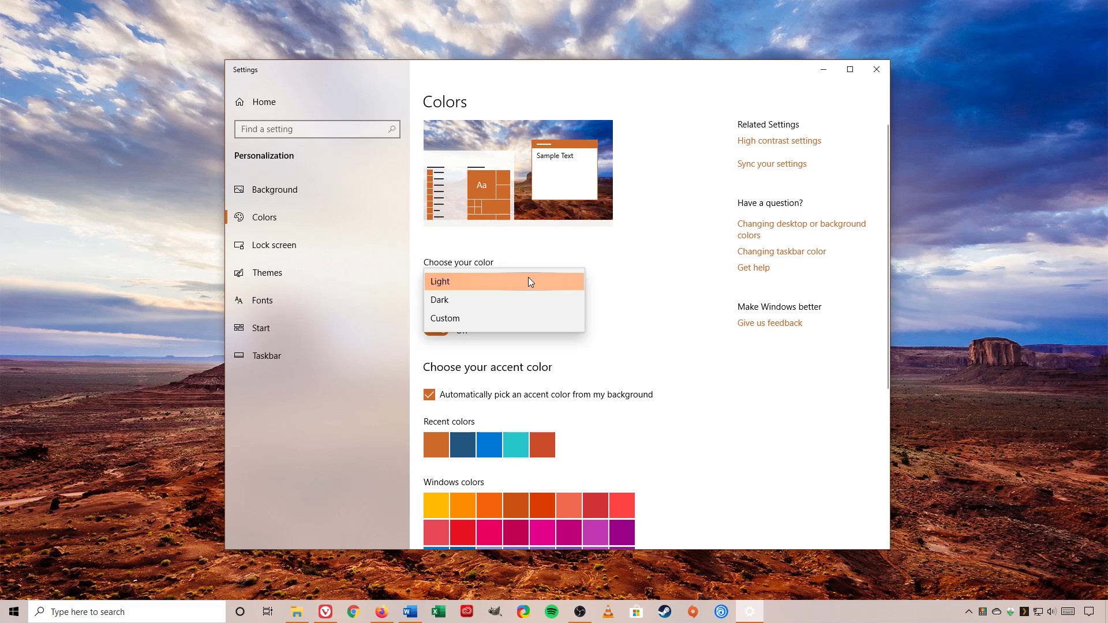
pyautogui.click(524, 301)
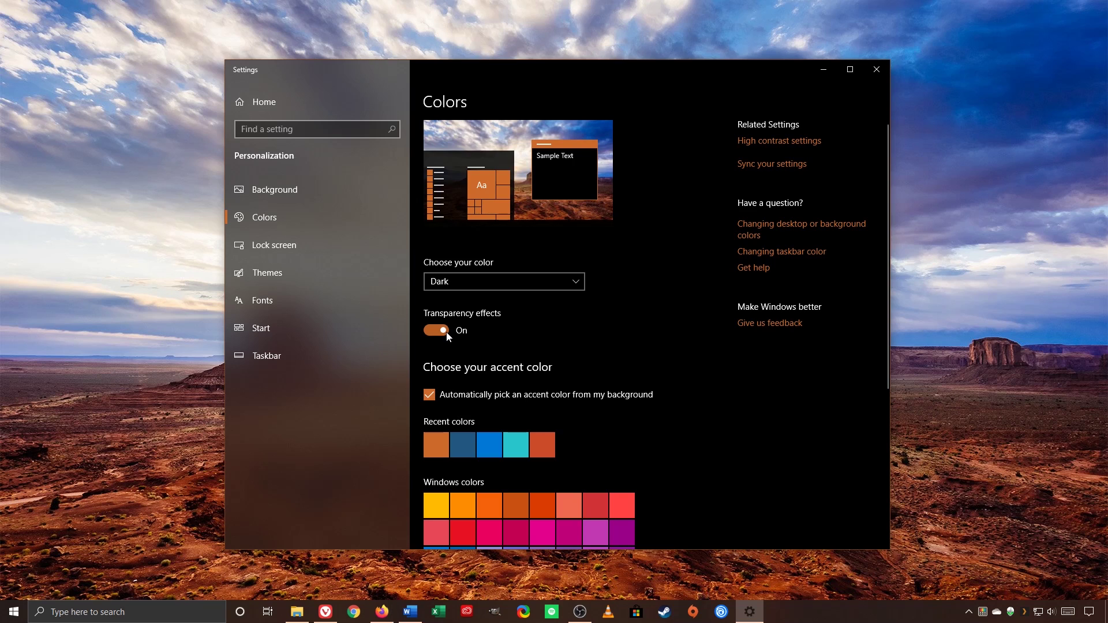
pyautogui.scroll(-3, 448, 335)
pyautogui.scroll(-3, 447, 335)
pyautogui.scroll(-1, 519, 259)
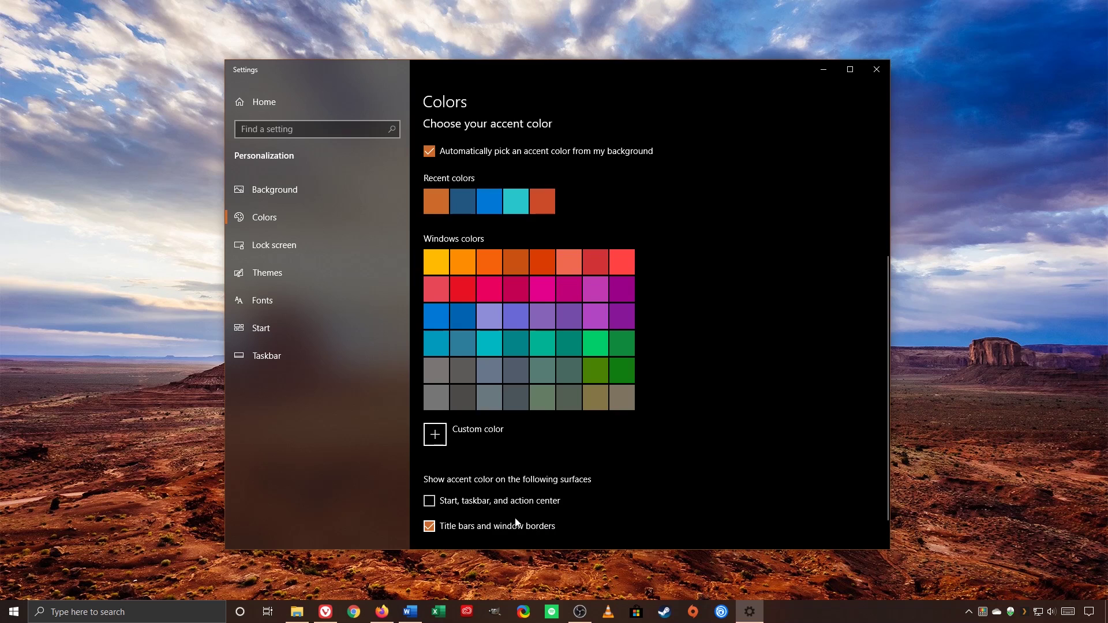
# Show the accent color on Start, taskbar and action center, and choose the Custom color mode
pyautogui.click(430, 500)
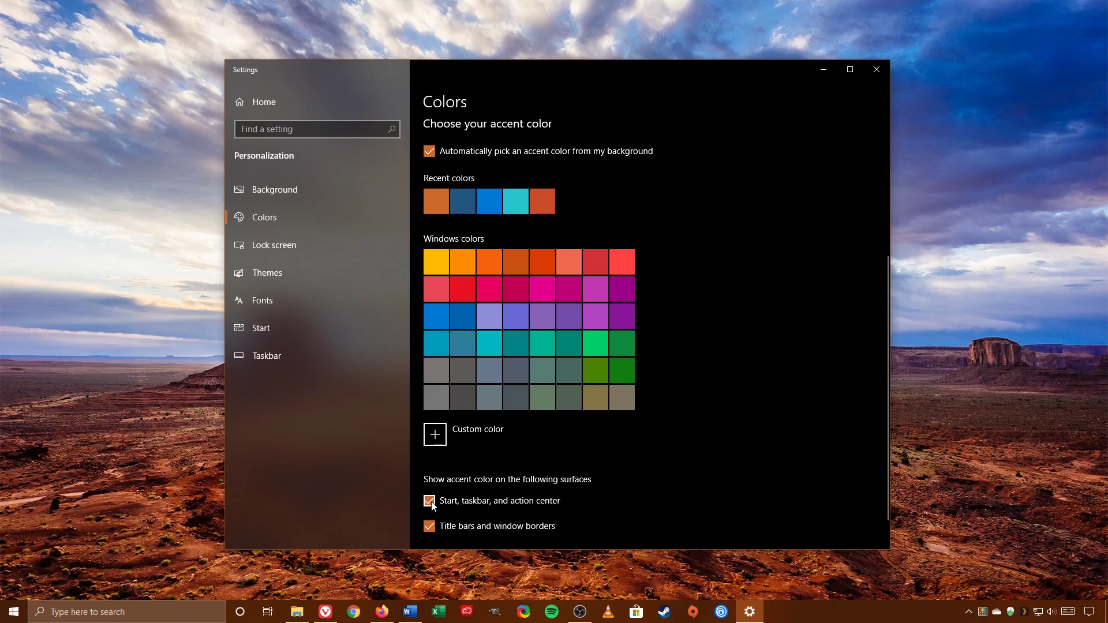
pyautogui.scroll(5, 432, 504)
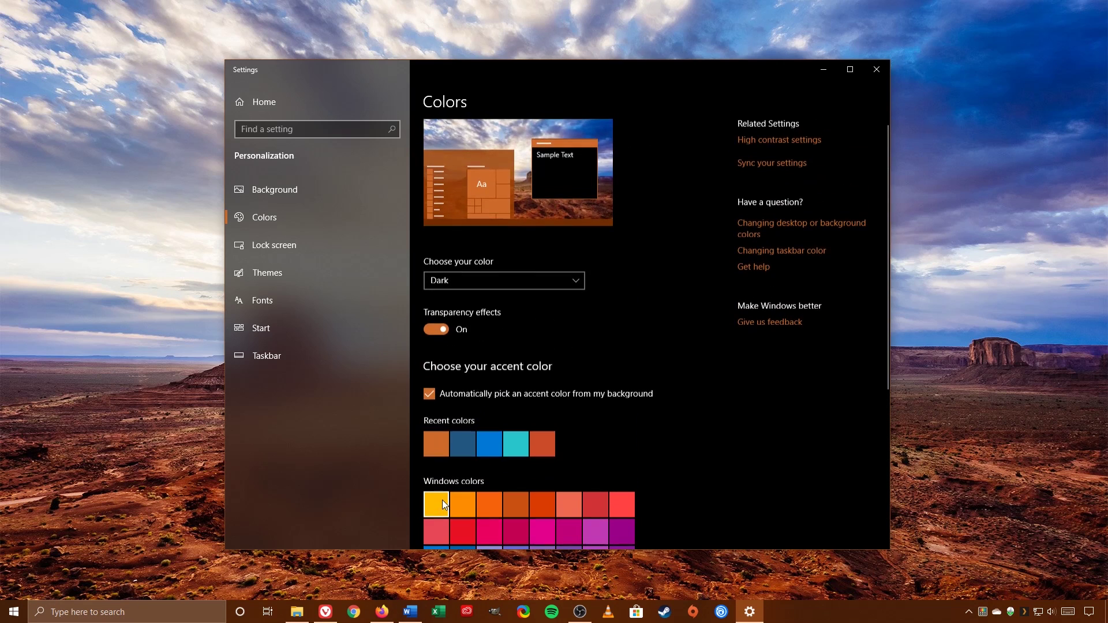
pyautogui.click(579, 281)
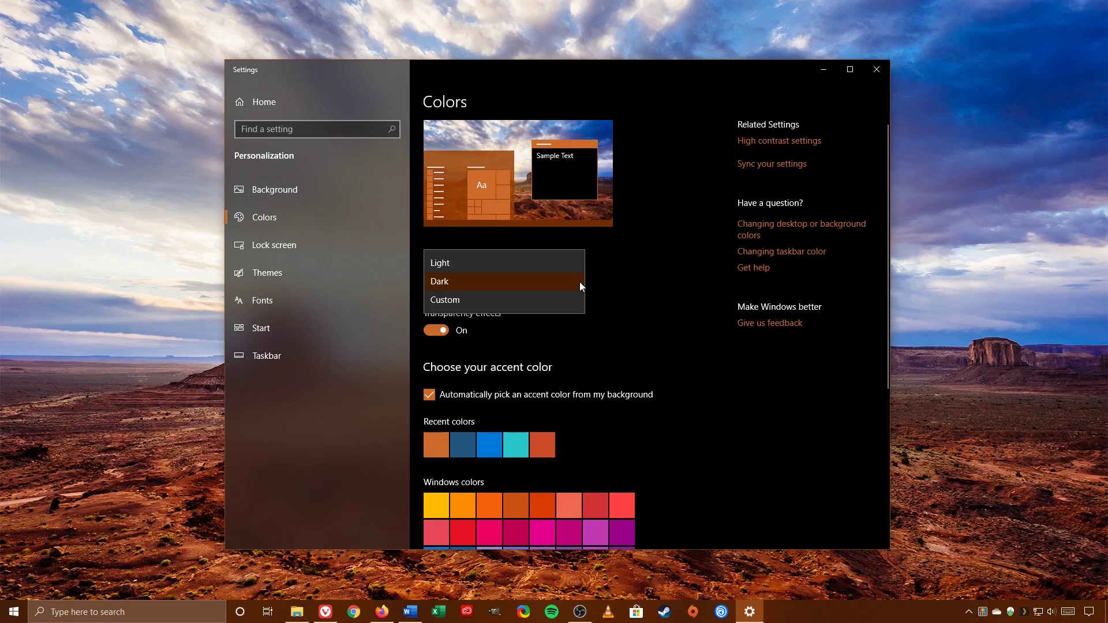
pyautogui.click(546, 301)
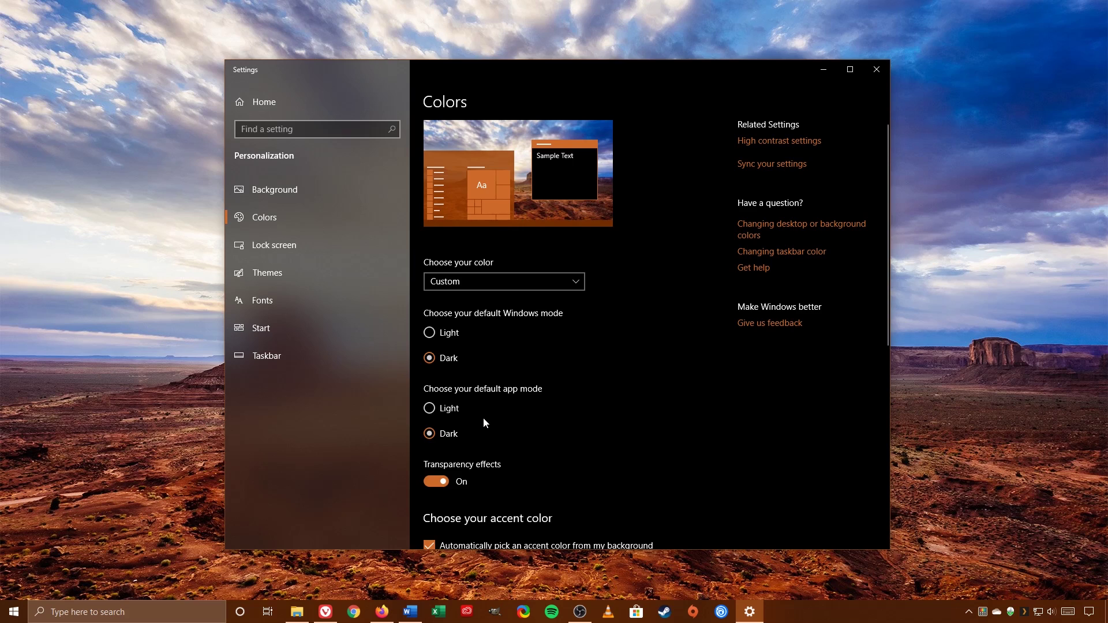
# Try Light for the Windows and app modes, then set both back to Dark
pyautogui.click(429, 332)
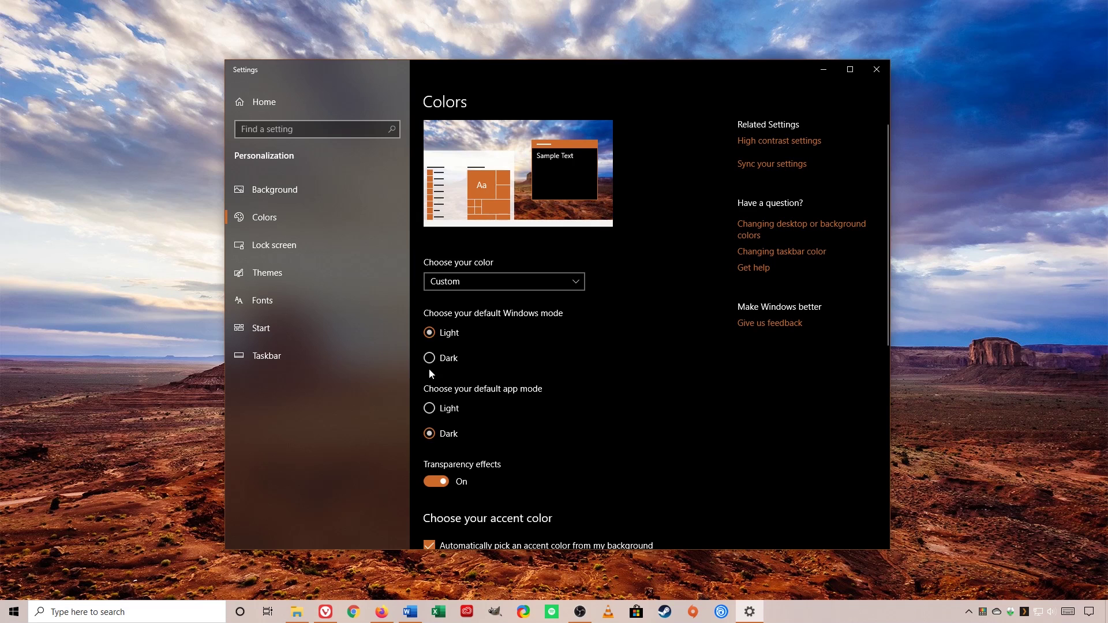
pyautogui.click(429, 408)
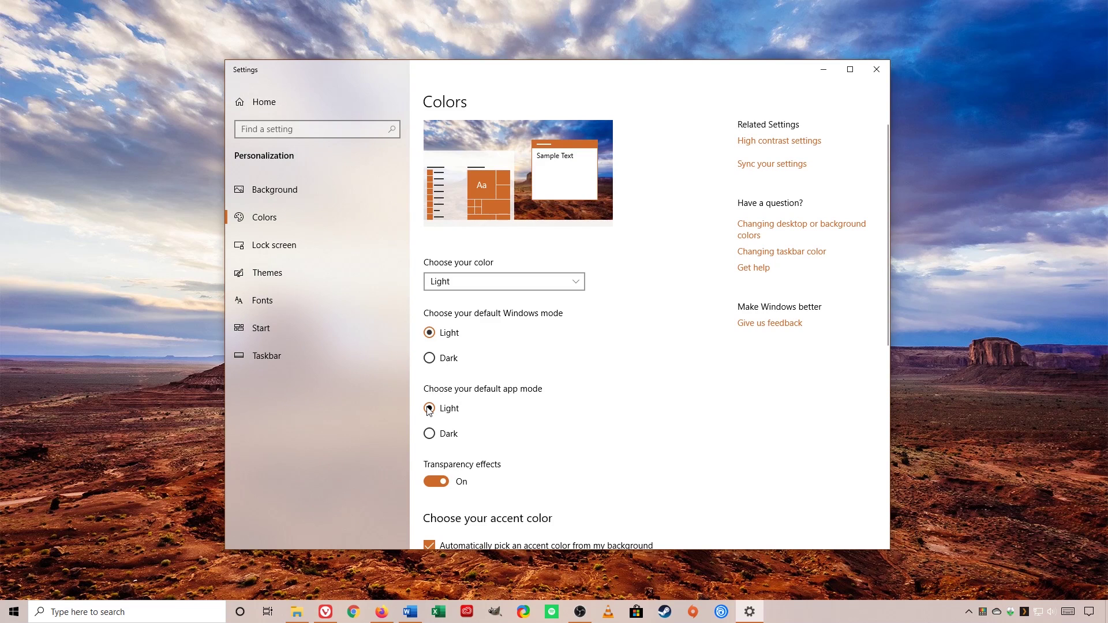
pyautogui.click(429, 433)
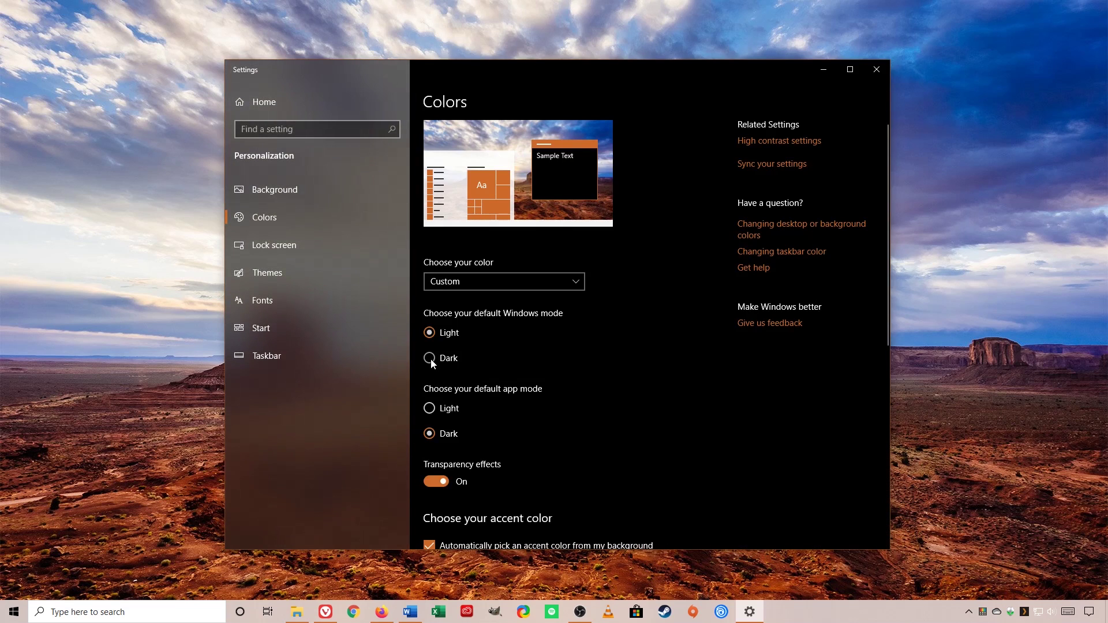
pyautogui.click(429, 358)
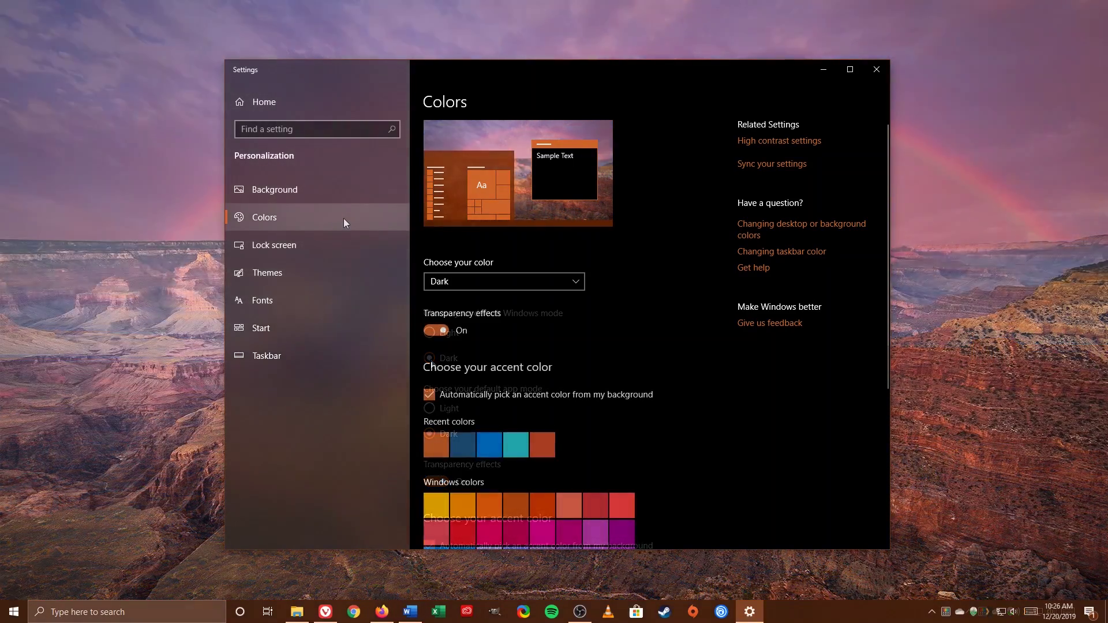
# Open the Lock screen settings and keep Windows spotlight as the background
pyautogui.click(333, 243)
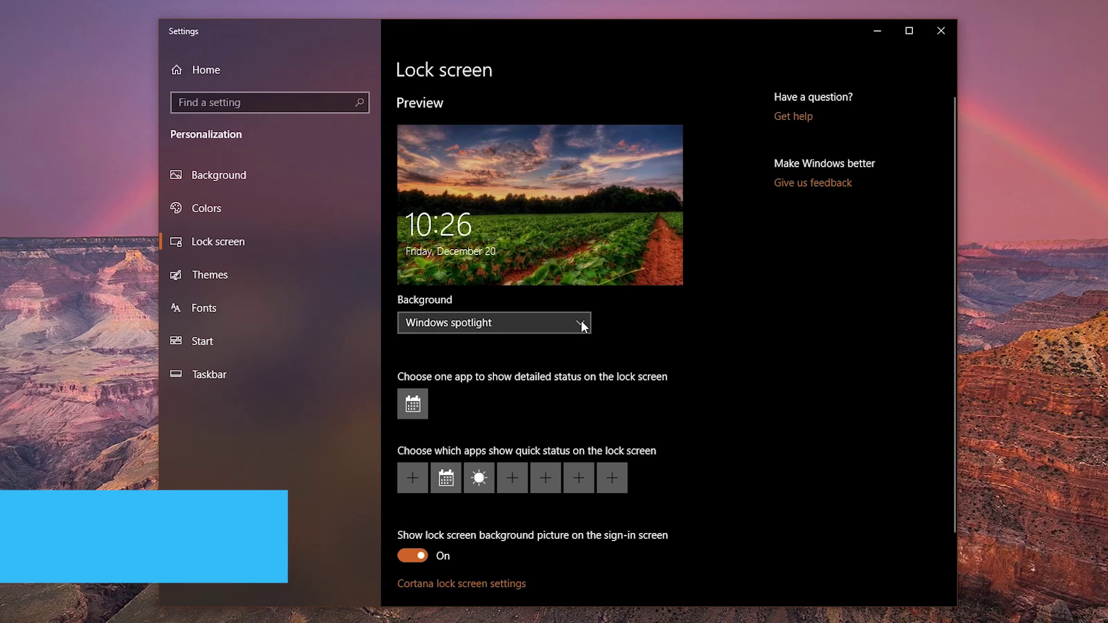
pyautogui.click(581, 321)
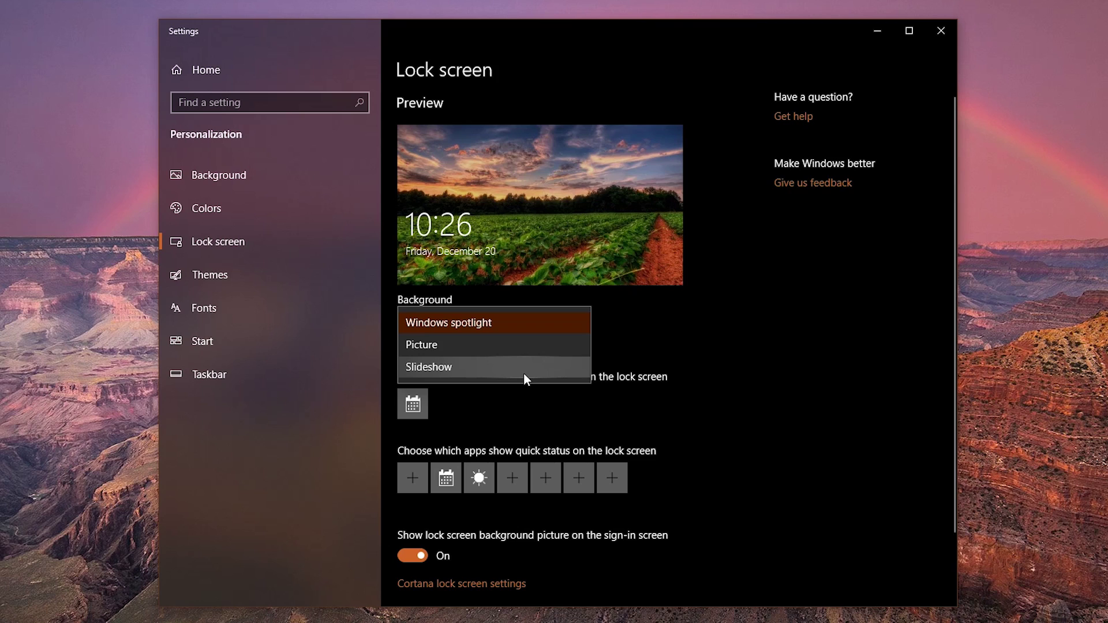
pyautogui.click(532, 328)
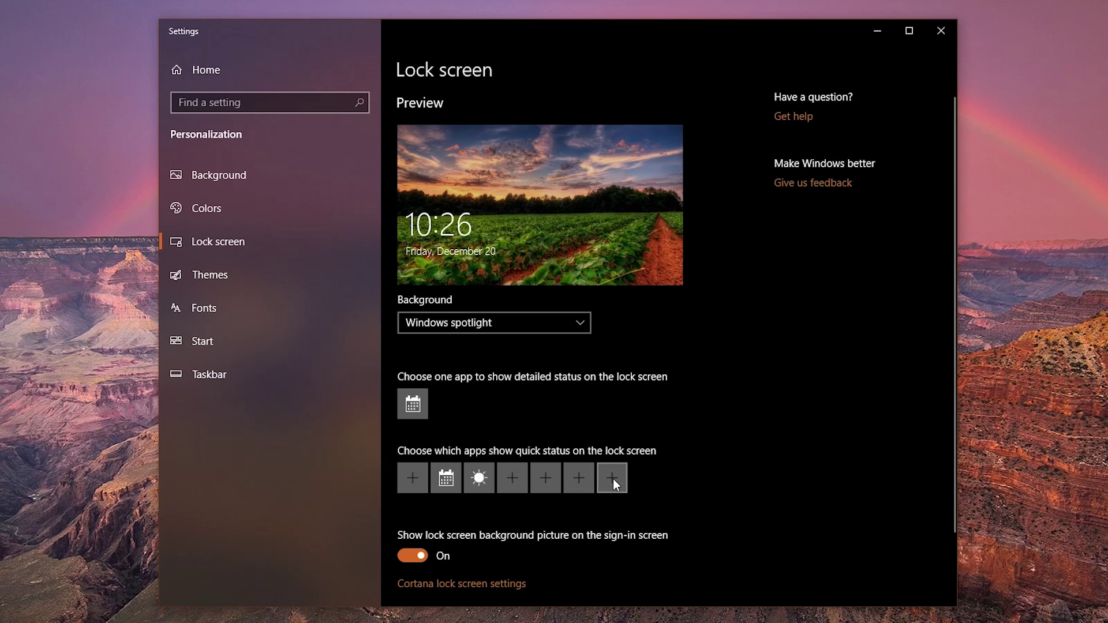
# Set the Weather quick-status slot on the lock screen to None
pyautogui.click(419, 478)
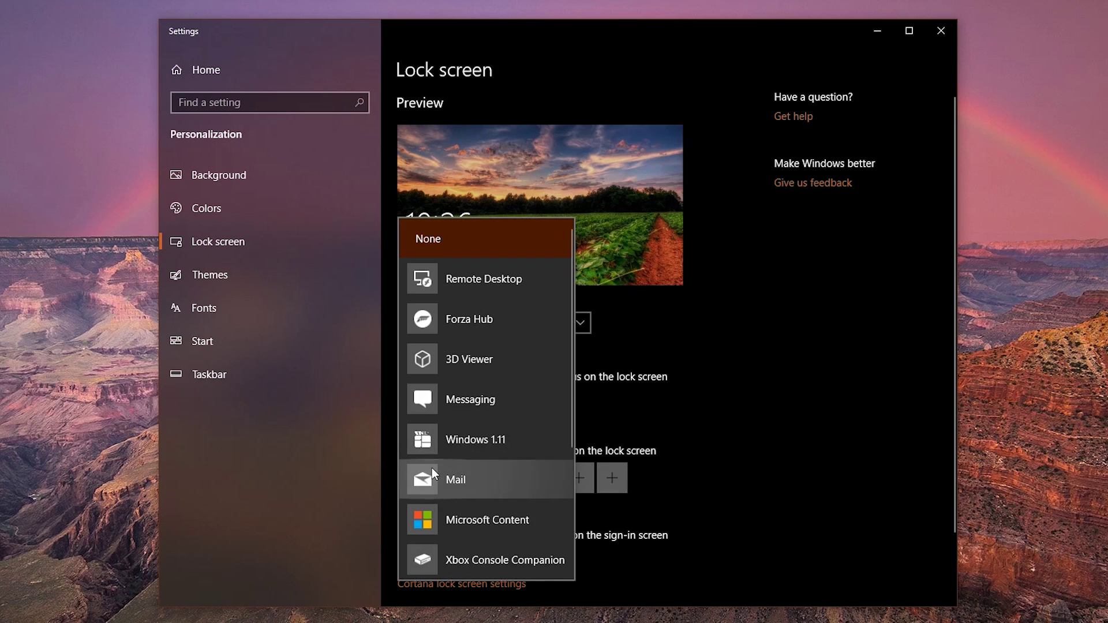
pyautogui.click(488, 477)
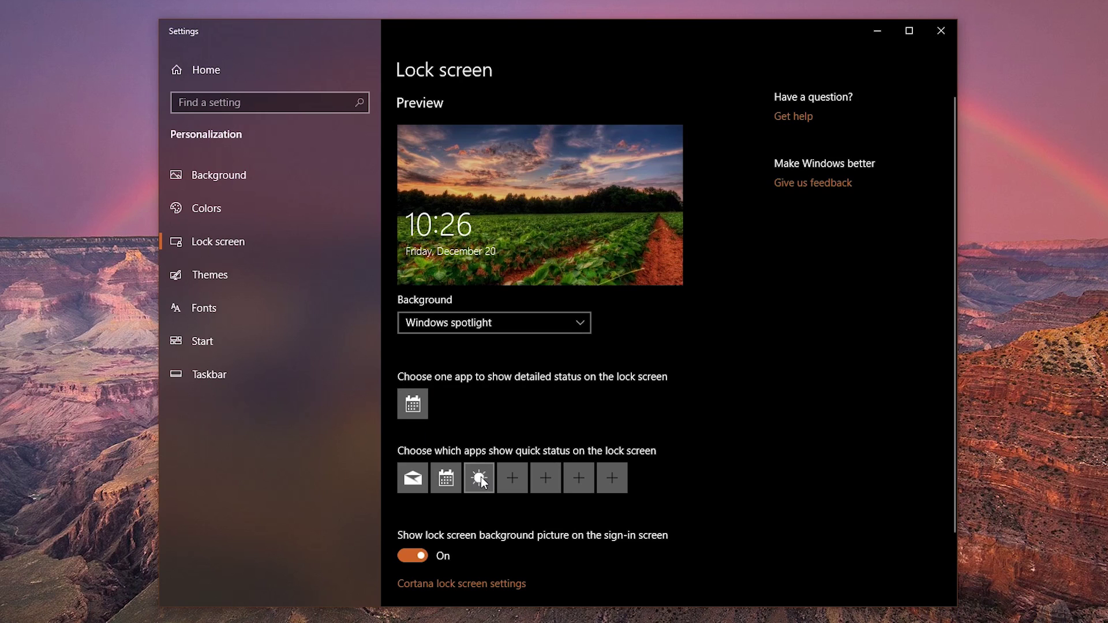
pyautogui.click(480, 477)
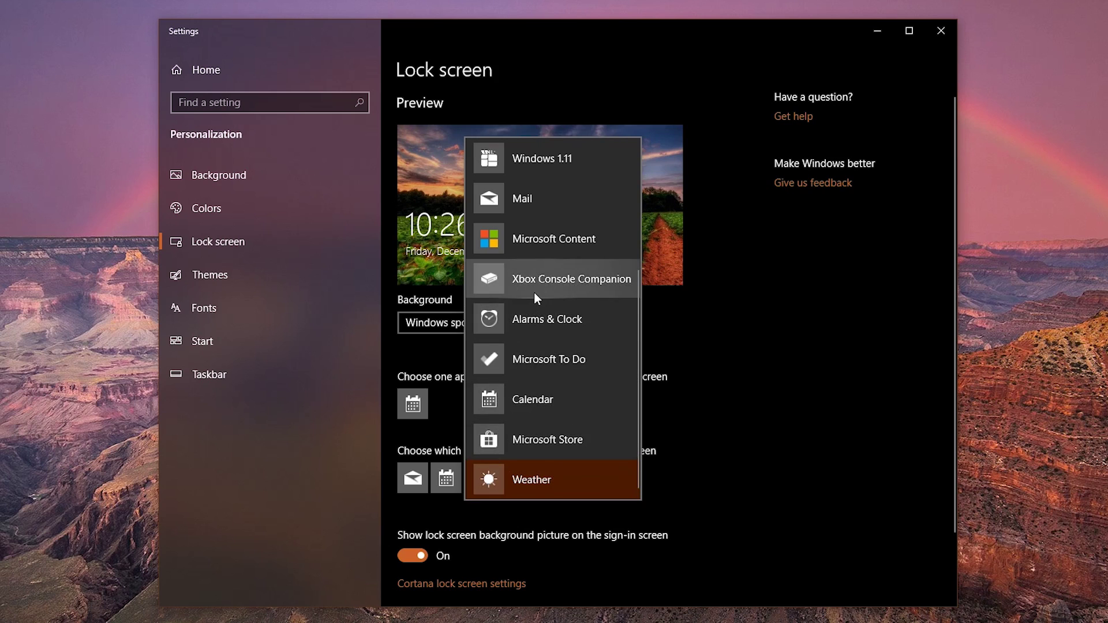
pyautogui.scroll(3, 534, 291)
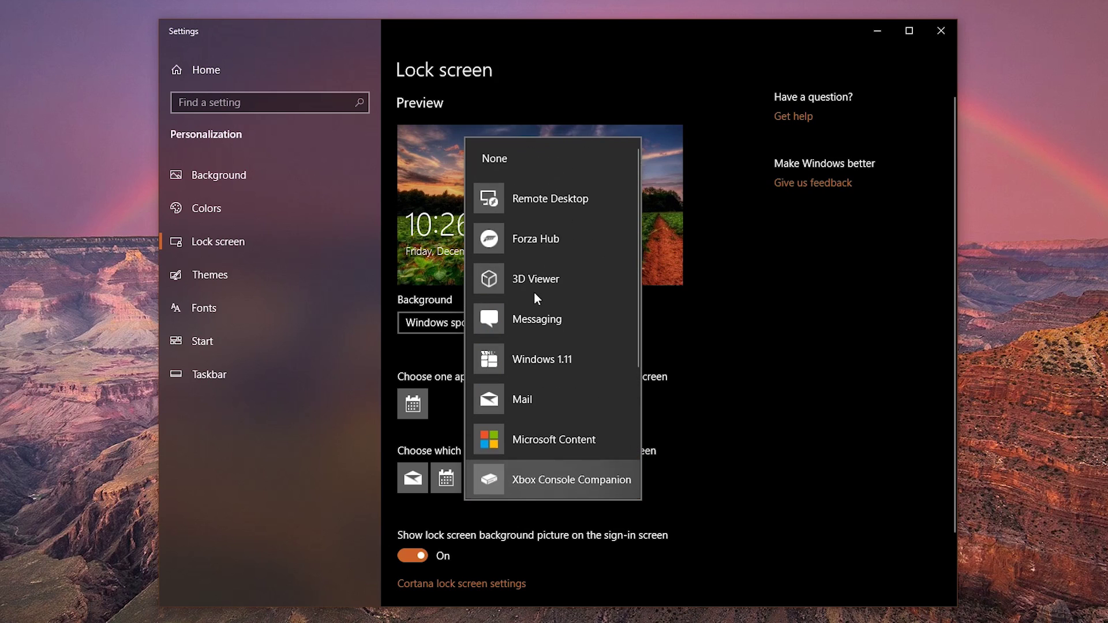
pyautogui.click(532, 159)
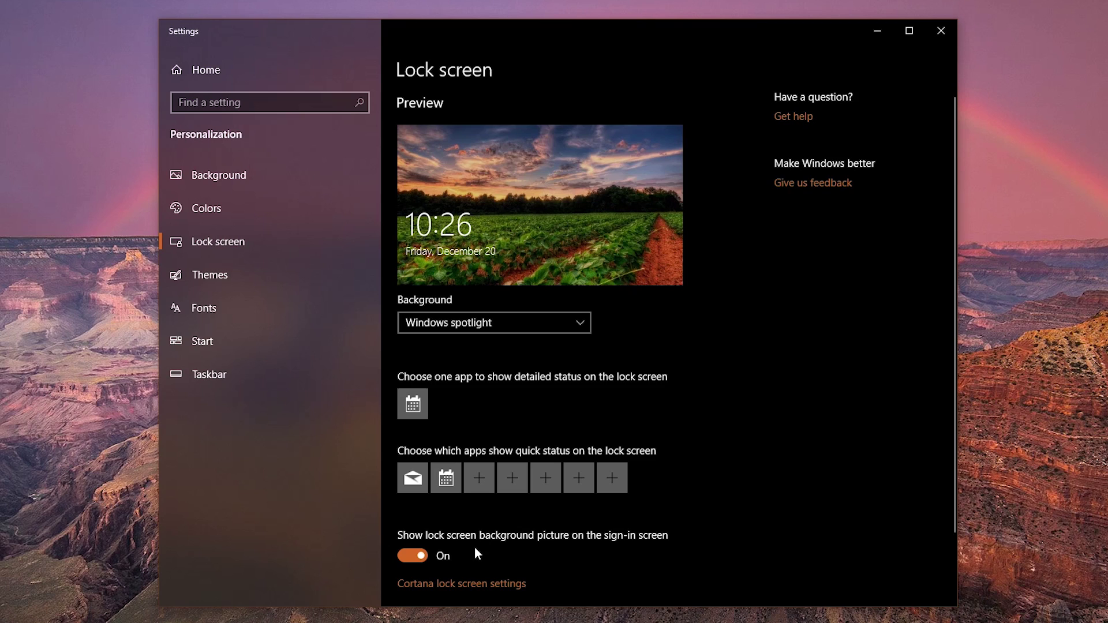
# Hide the lock screen picture at sign-in, use a Picture background, and turn off fun facts and tips
pyautogui.click(413, 552)
pyautogui.click(577, 322)
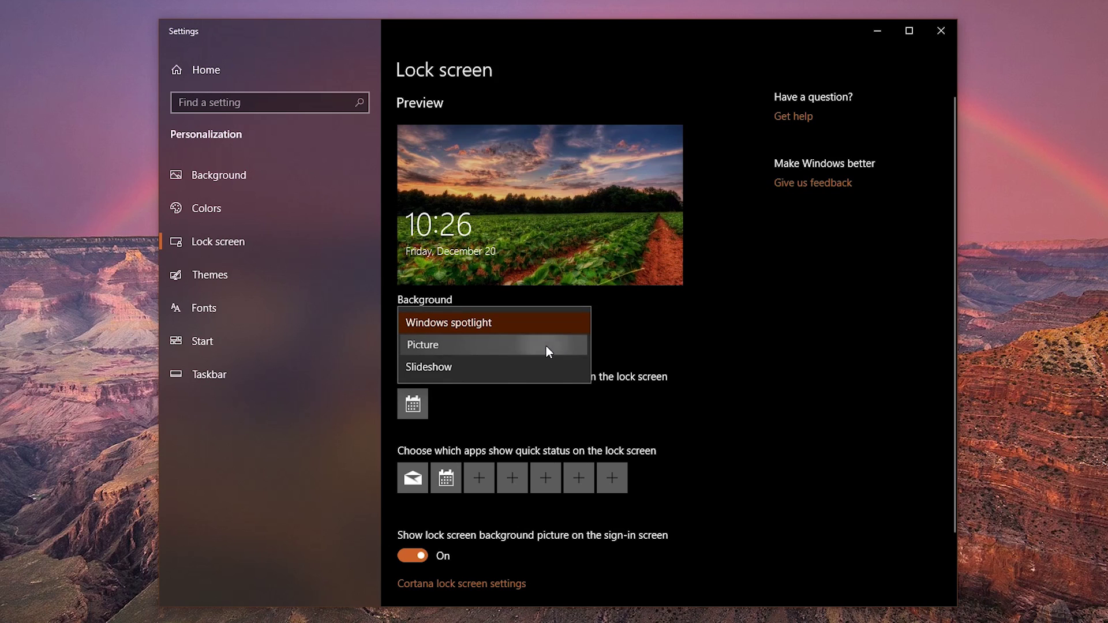
pyautogui.click(546, 345)
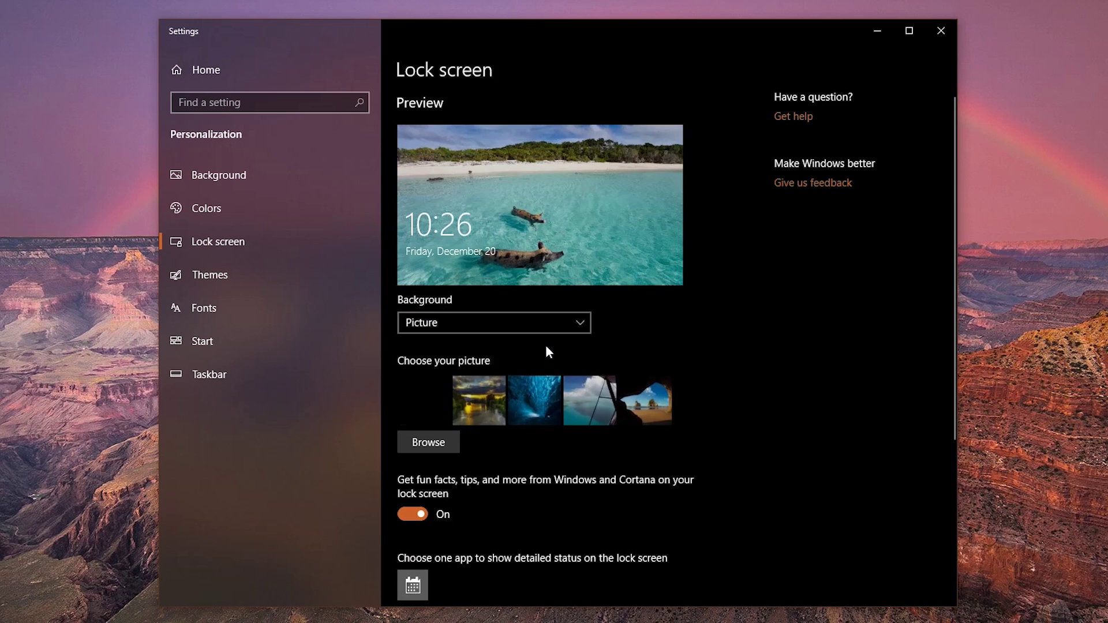
pyautogui.click(422, 515)
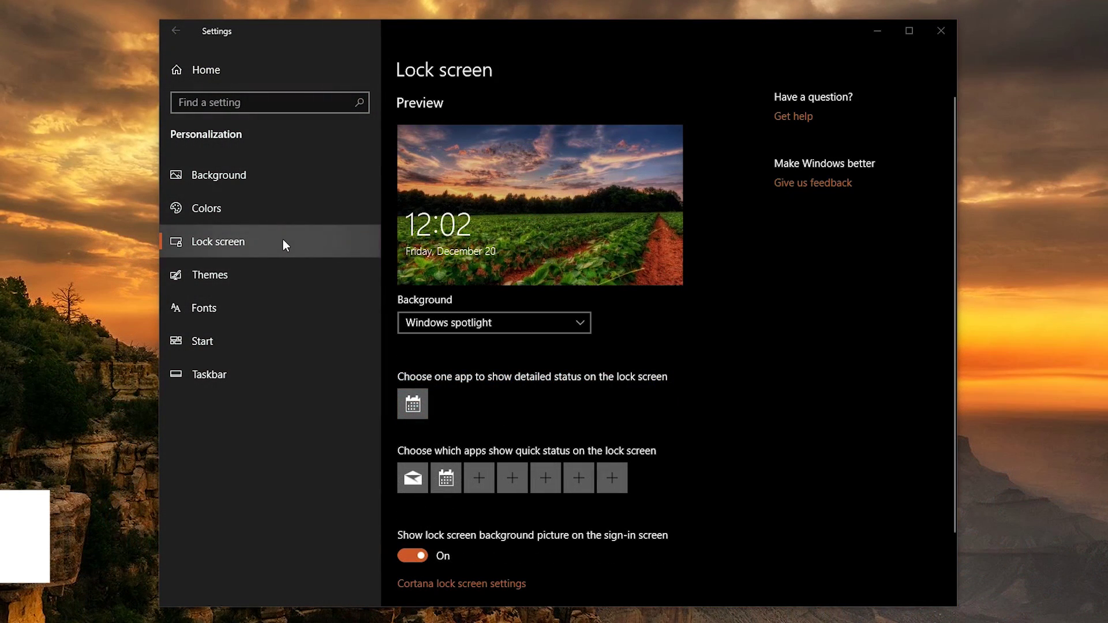
# Apply the Windows Throwback theme, minimizing Settings briefly to preview the desktop
pyautogui.click(260, 278)
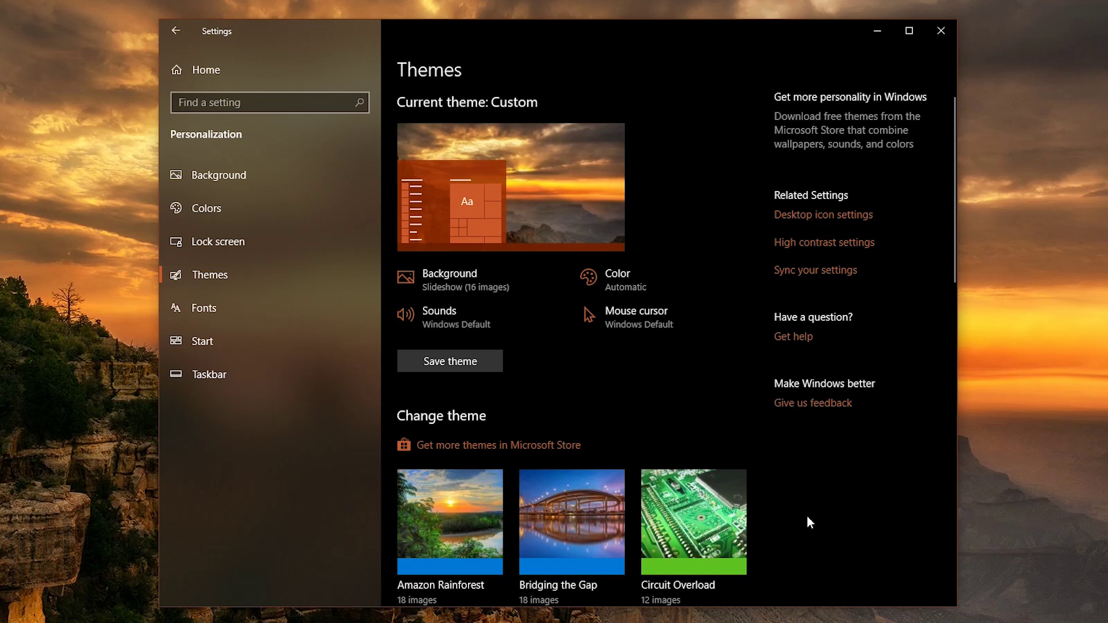
pyautogui.scroll(-3, 806, 516)
pyautogui.scroll(-2, 807, 517)
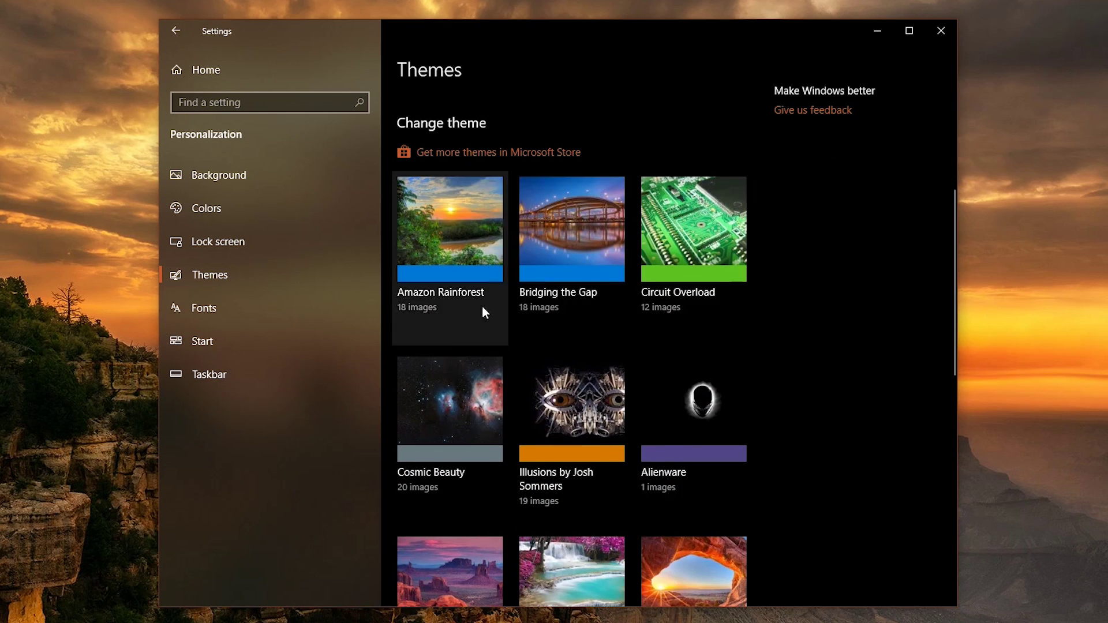
pyautogui.scroll(-2, 695, 286)
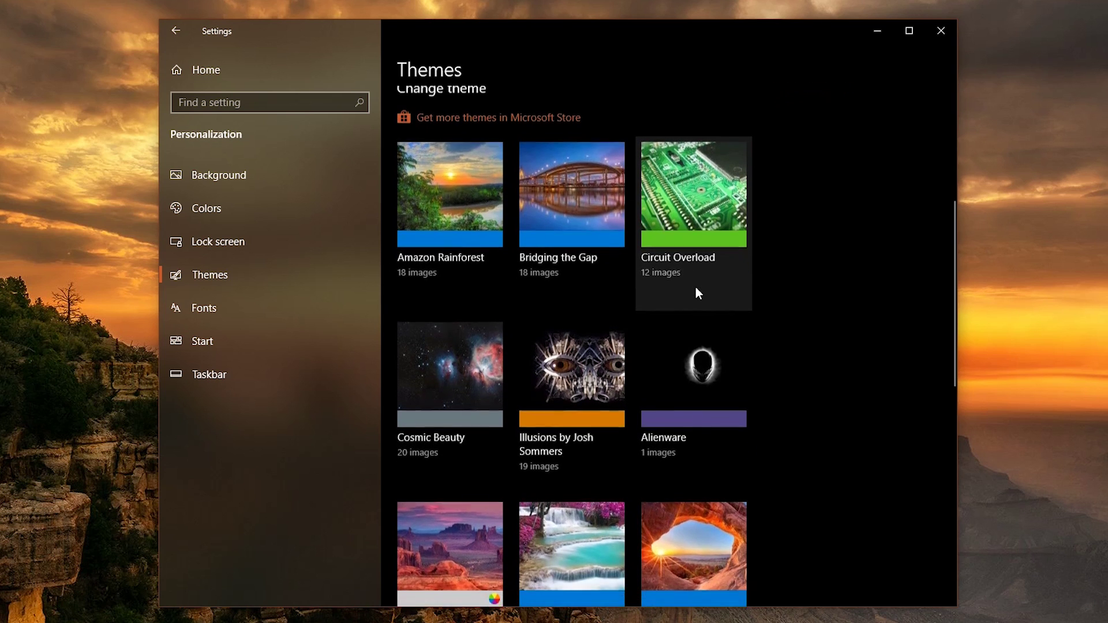
pyautogui.scroll(-3, 695, 286)
pyautogui.scroll(-1, 695, 287)
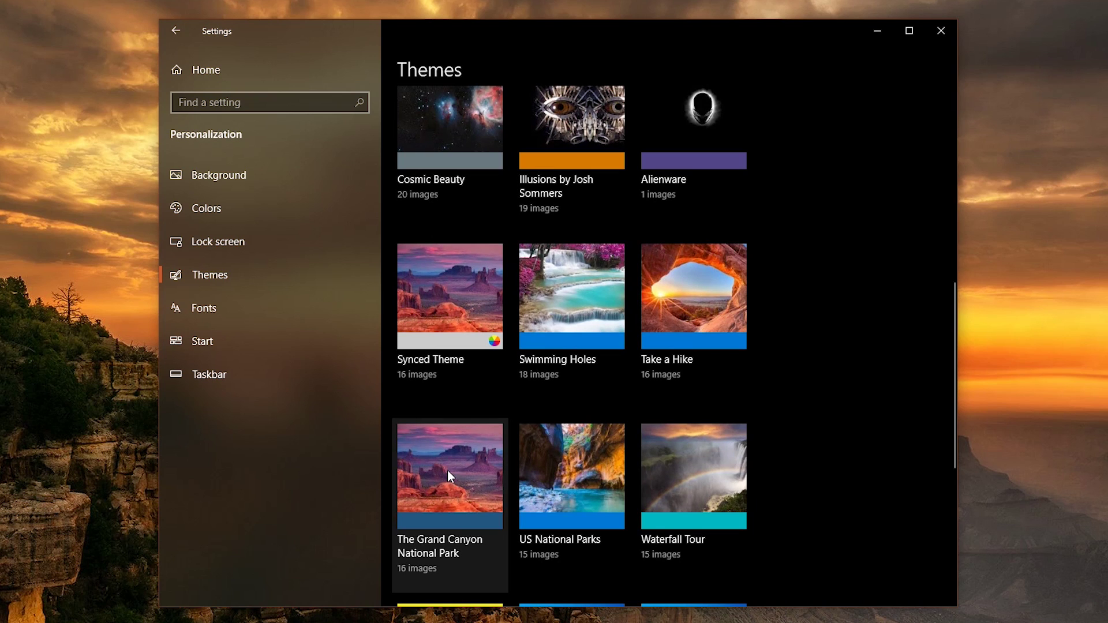
pyautogui.scroll(-1, 448, 470)
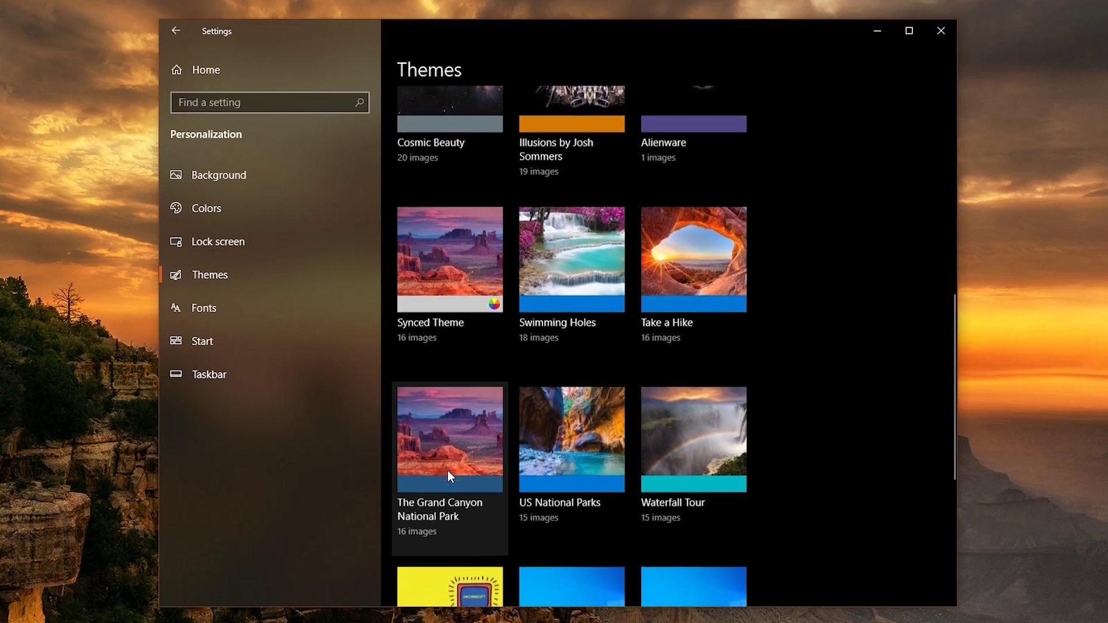
pyautogui.scroll(-1, 448, 471)
pyautogui.scroll(-1, 447, 470)
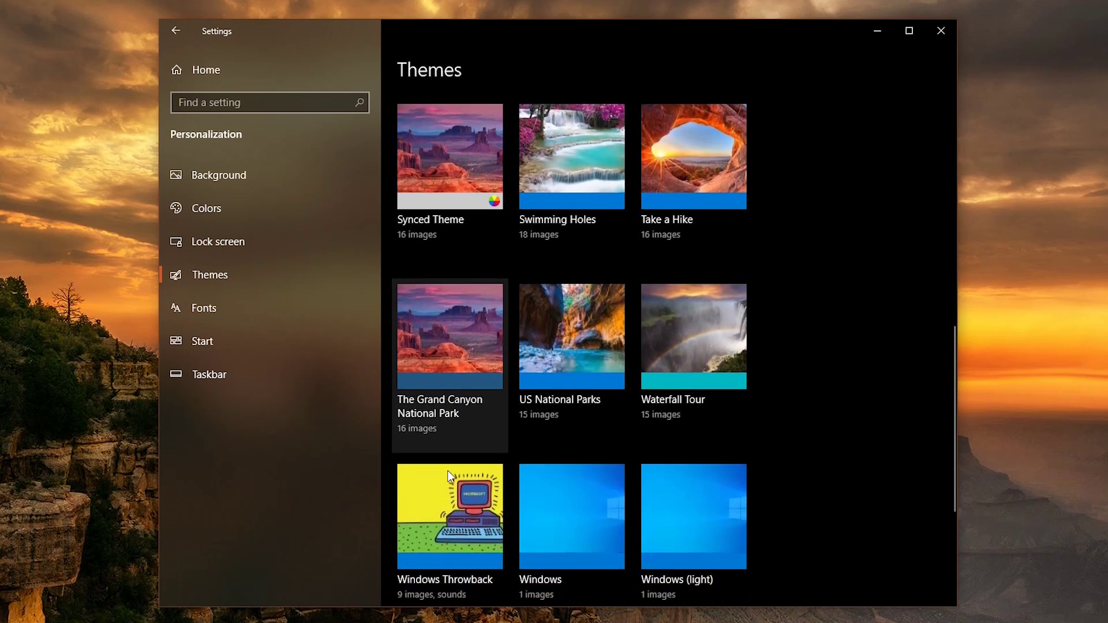
pyautogui.scroll(-1, 448, 470)
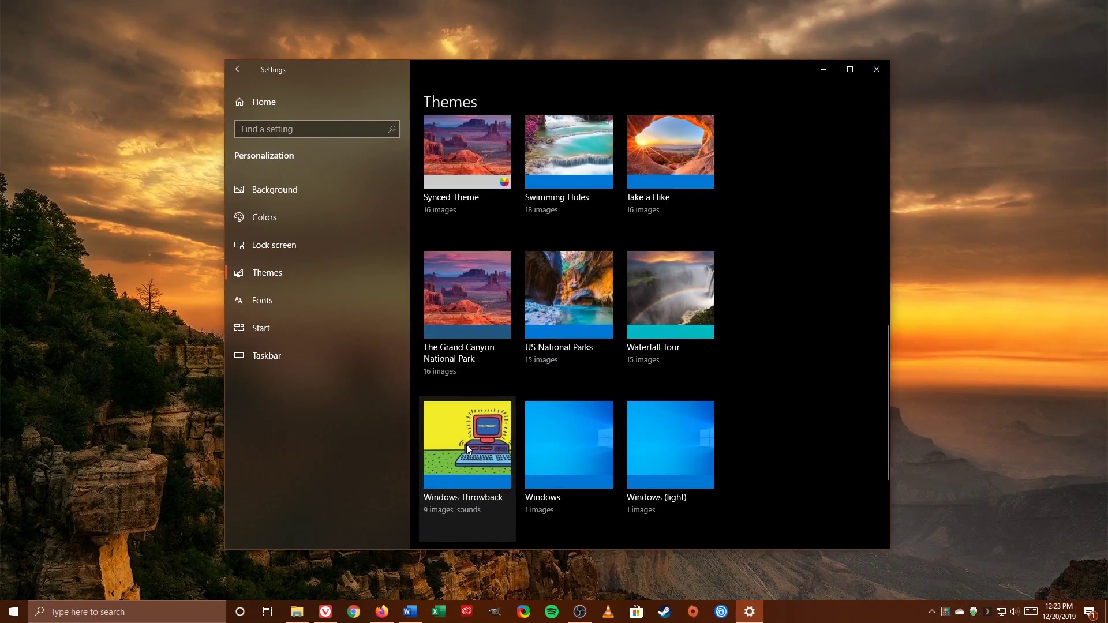
pyautogui.click(466, 445)
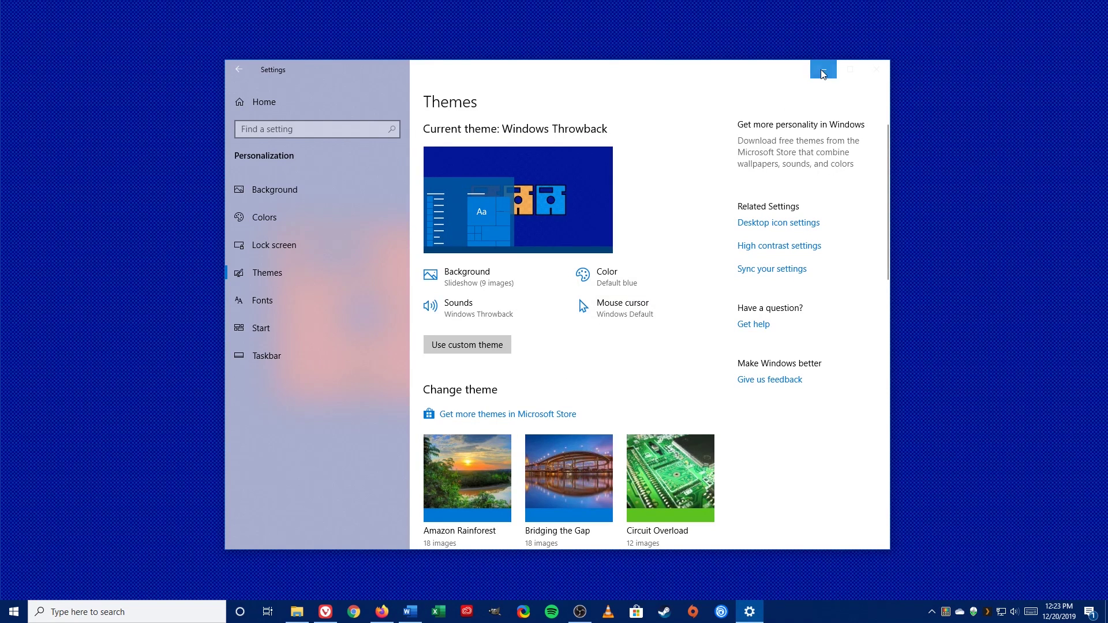
pyautogui.click(820, 69)
pyautogui.click(750, 612)
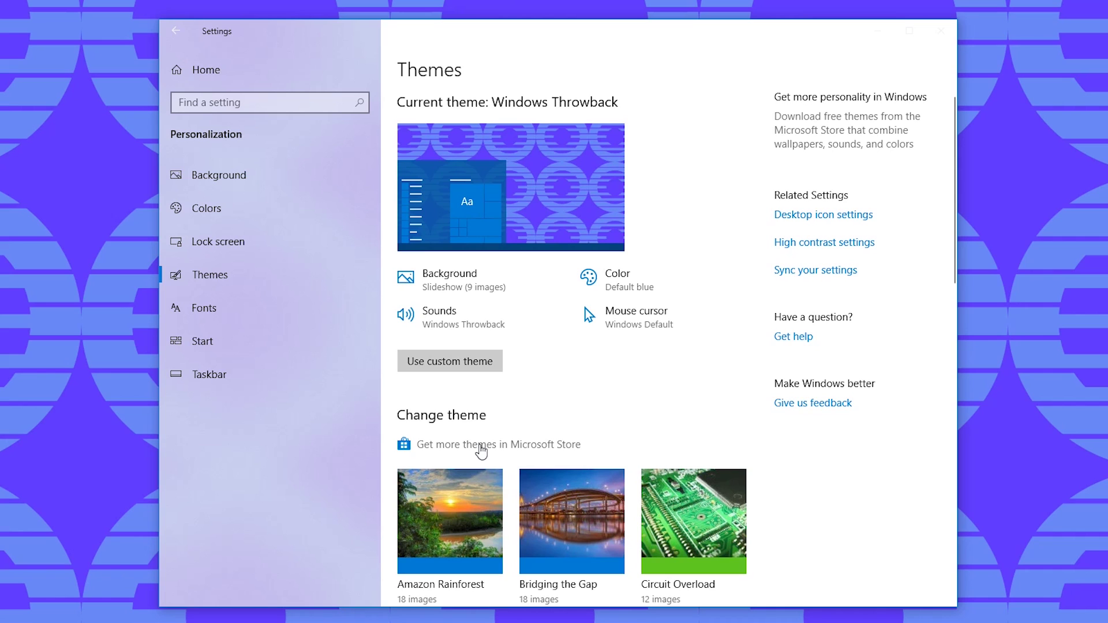
# Get The Northern Lights theme from the Microsoft Store themes collection
pyautogui.click(481, 447)
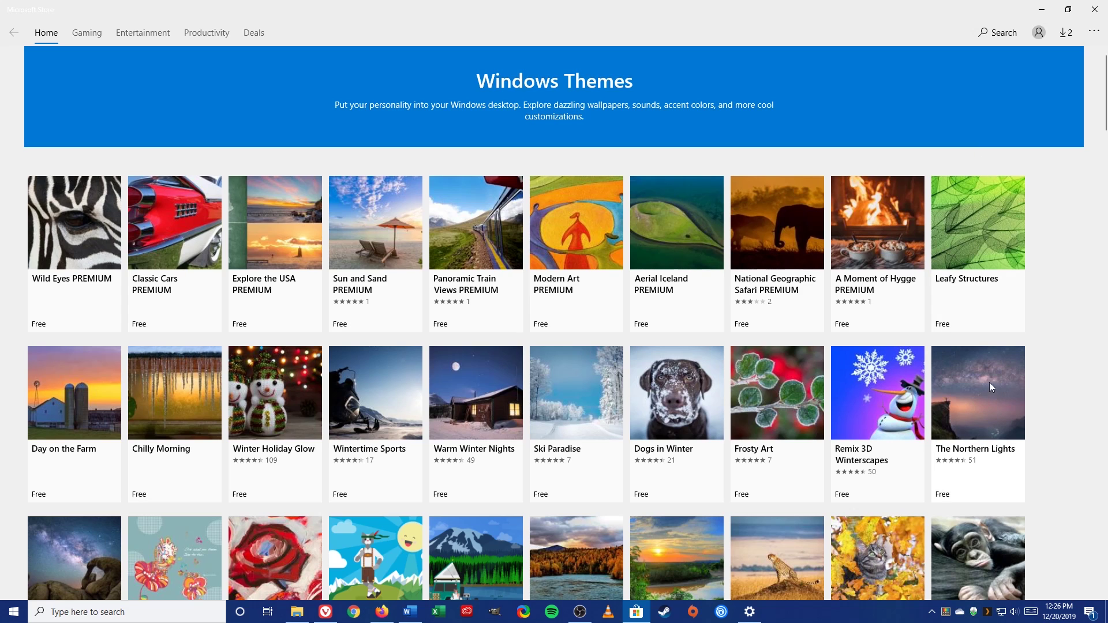
pyautogui.click(983, 397)
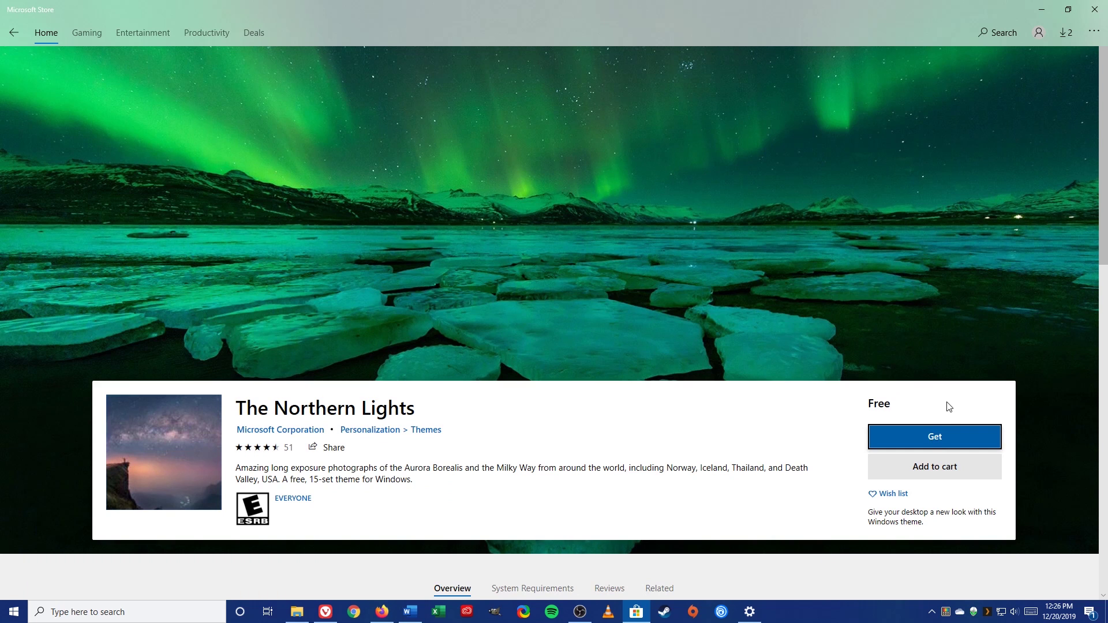
pyautogui.click(929, 444)
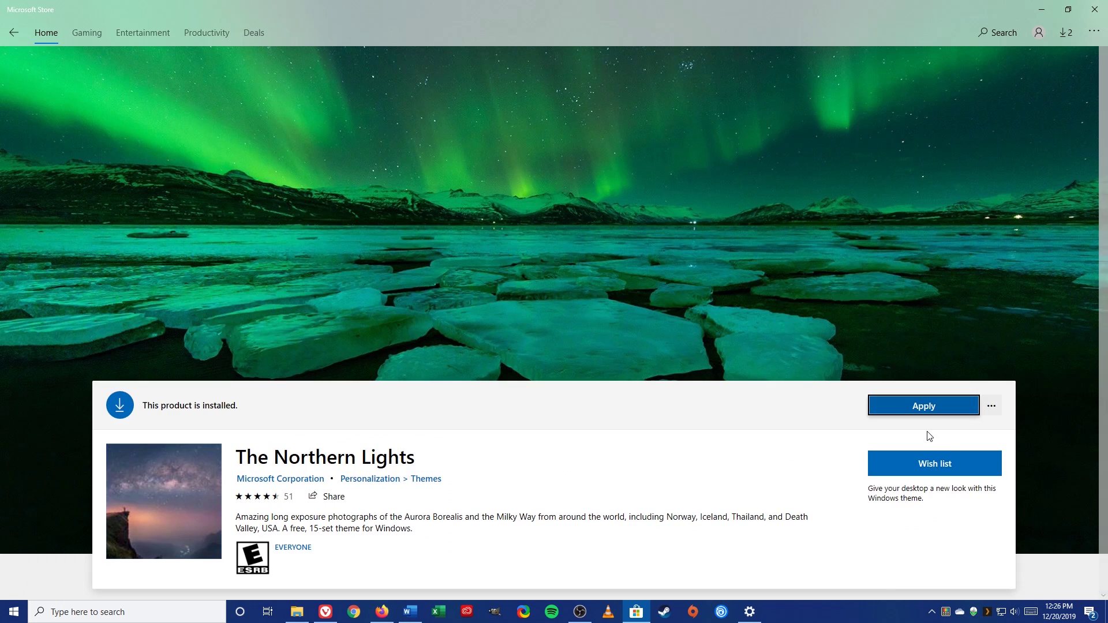
# Select The Northern Lights tile in the Change theme grid to make it current
pyautogui.click(924, 407)
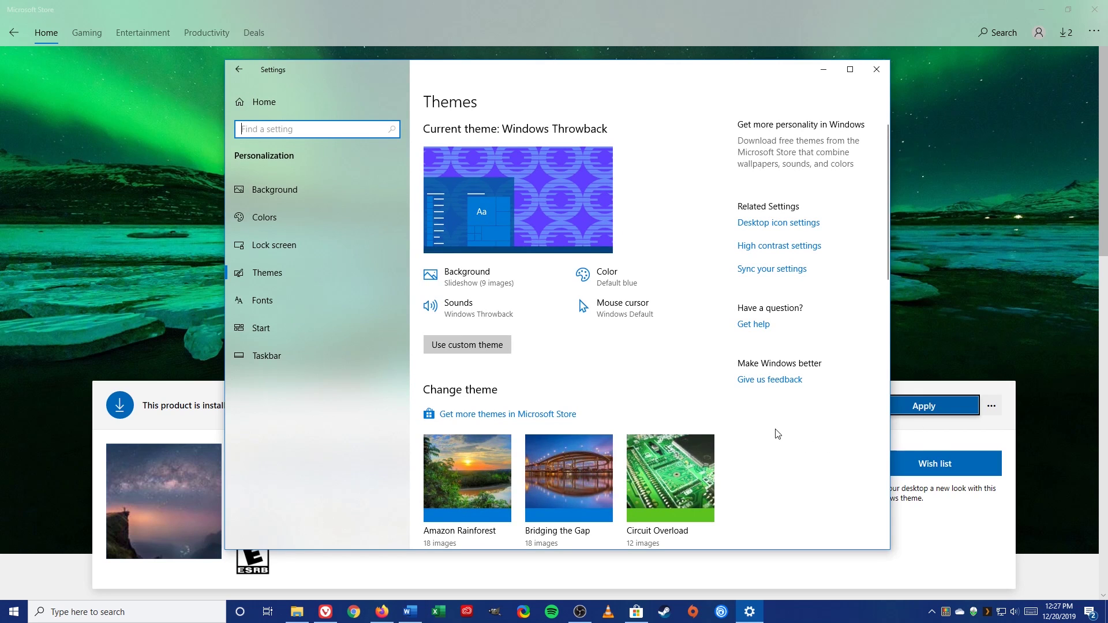
pyautogui.scroll(-1, 798, 427)
pyautogui.scroll(-2, 798, 428)
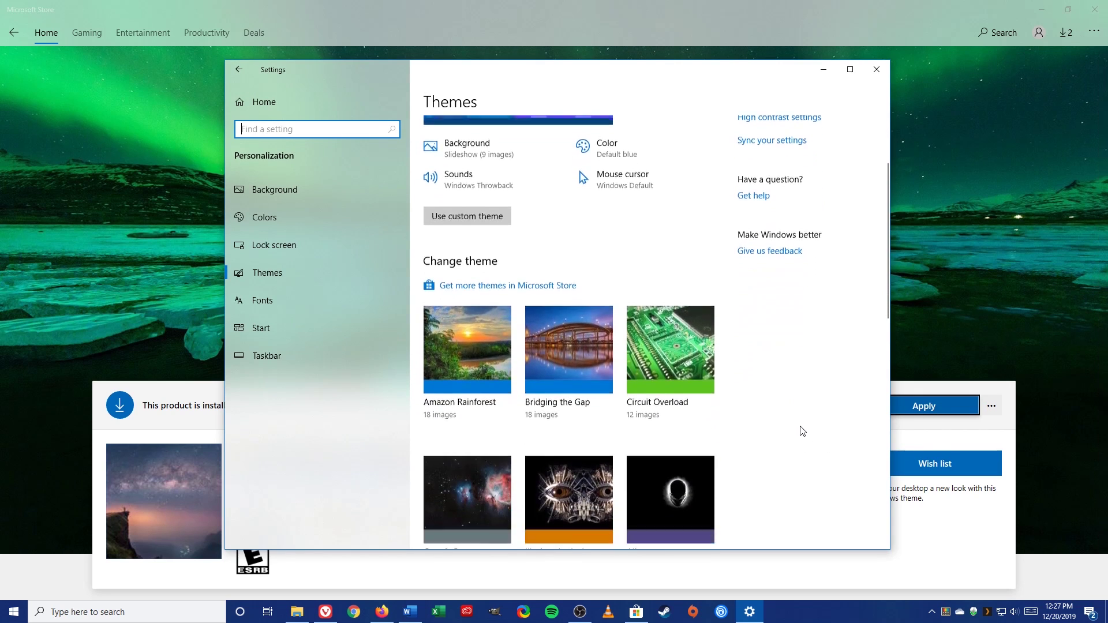
pyautogui.scroll(-2, 798, 428)
pyautogui.scroll(-2, 799, 429)
pyautogui.scroll(-2, 800, 430)
pyautogui.scroll(-2, 800, 430)
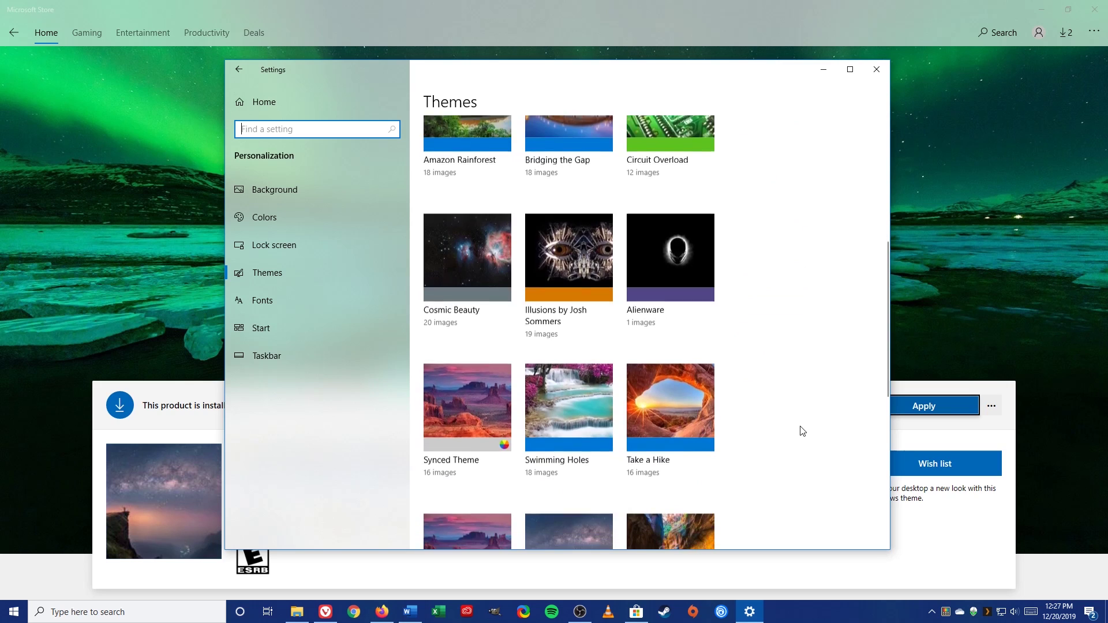
pyautogui.scroll(-1, 800, 430)
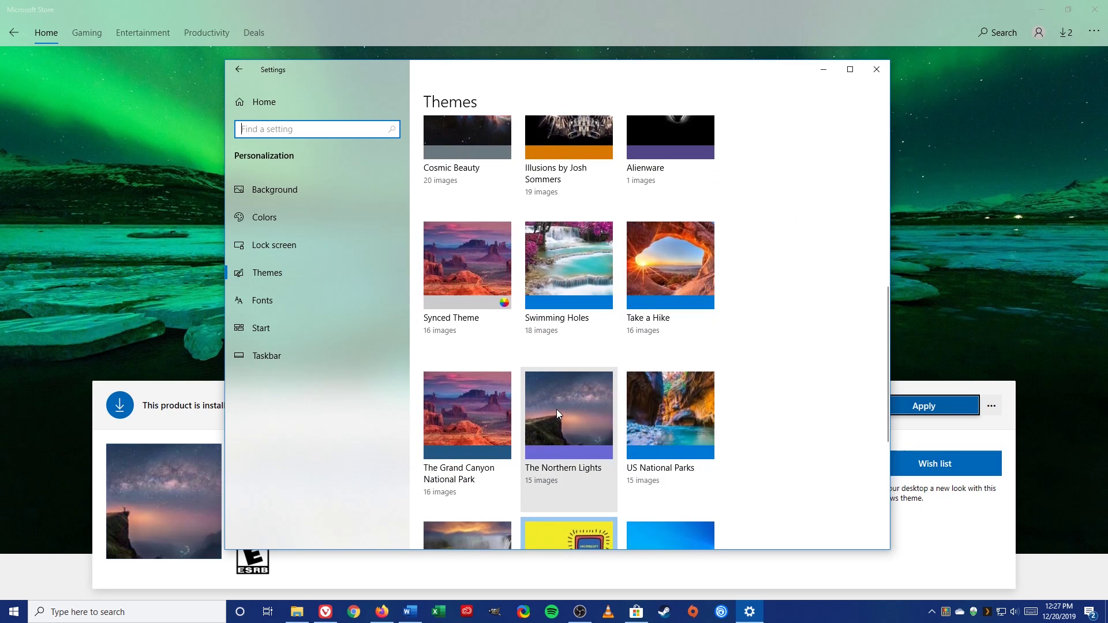
pyautogui.click(558, 412)
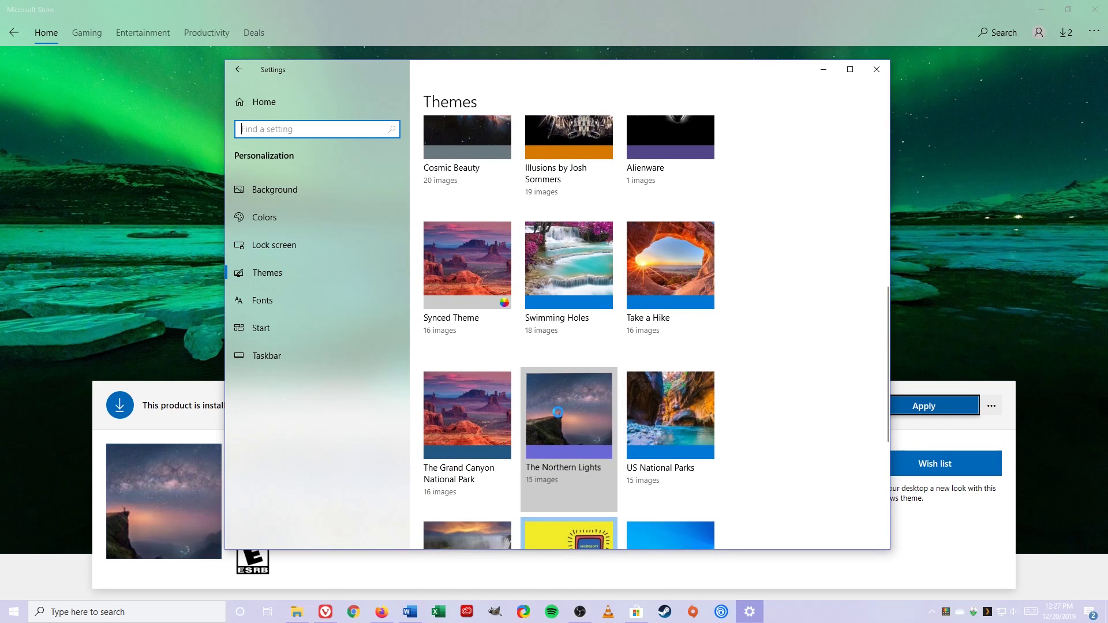
# Minimize the Store and set the background slideshow interval to 1 hour
pyautogui.click(1045, 13)
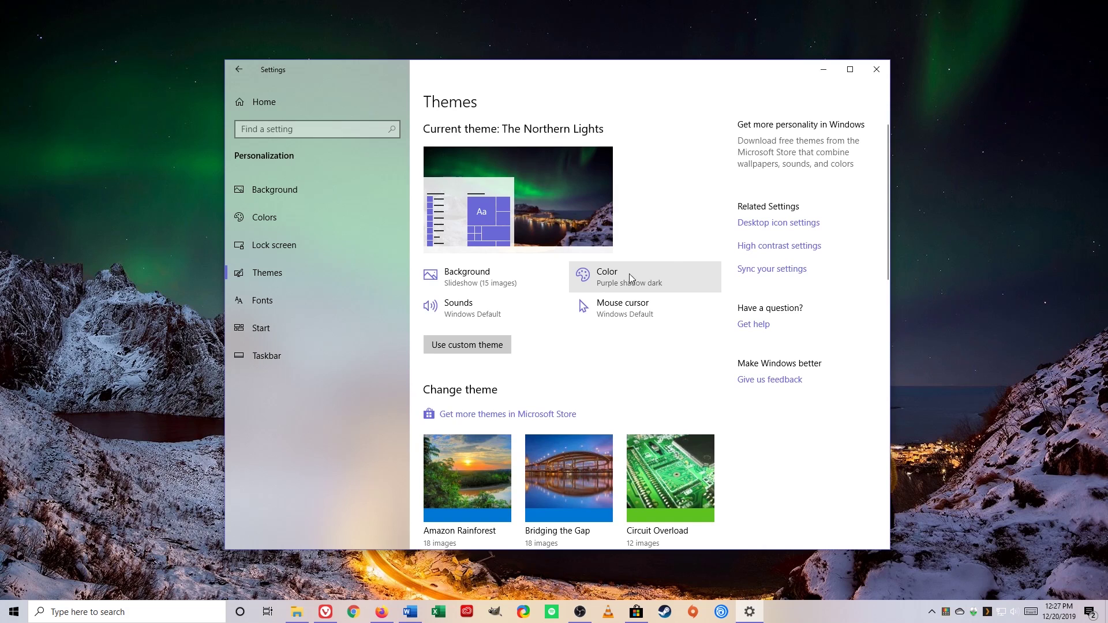
pyautogui.click(493, 276)
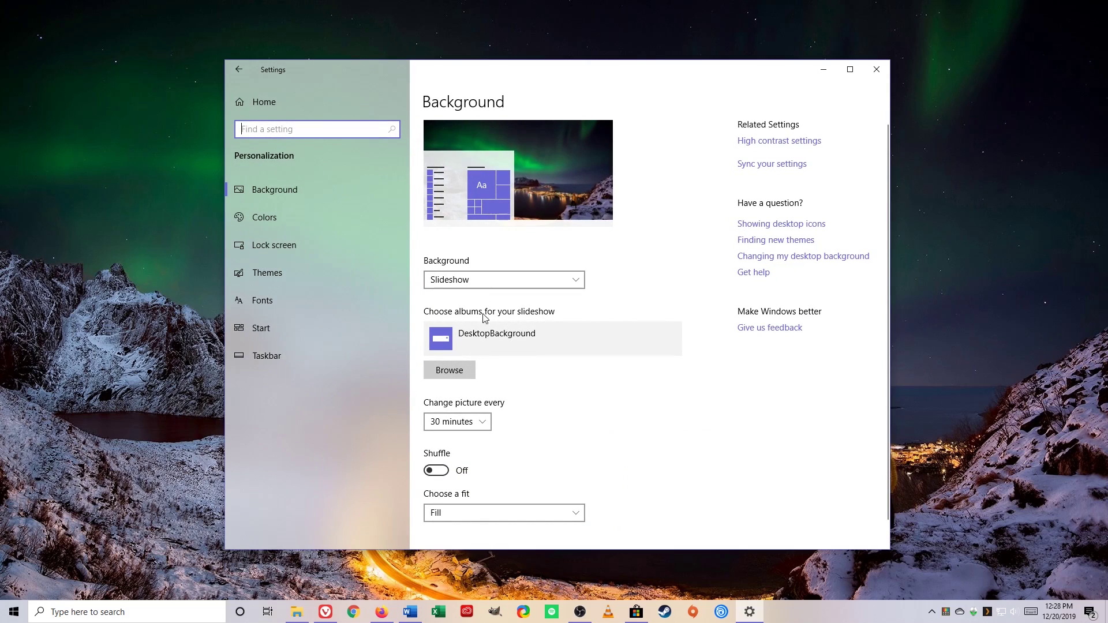
pyautogui.click(485, 424)
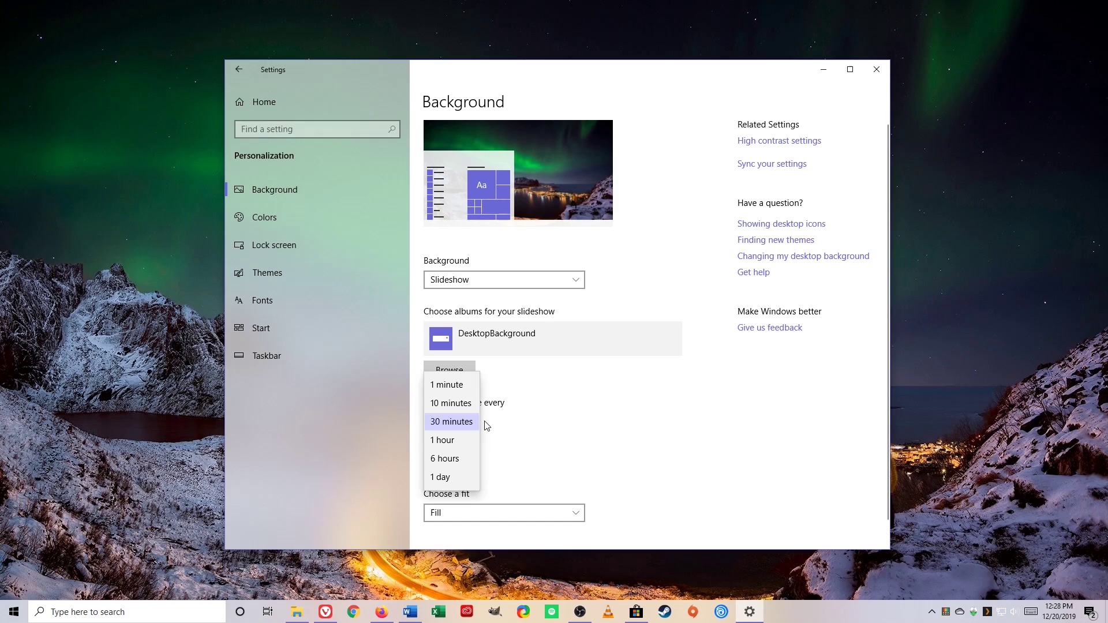
pyautogui.click(452, 441)
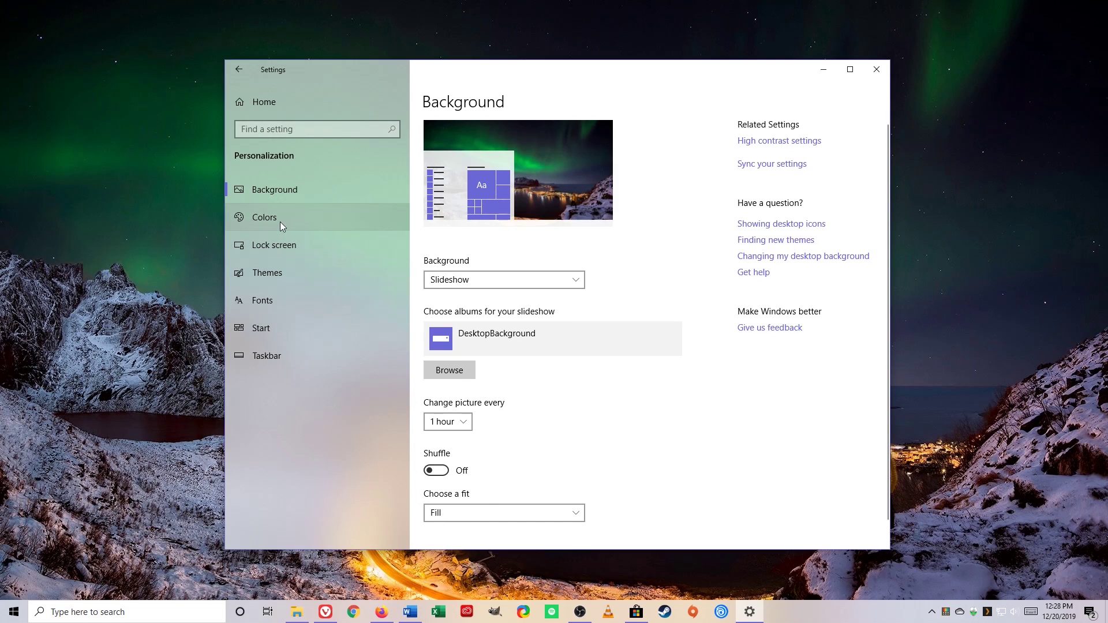
# Use dark Windows mode, auto-pick the accent from the background, and show it on Start and taskbar
pyautogui.click(578, 278)
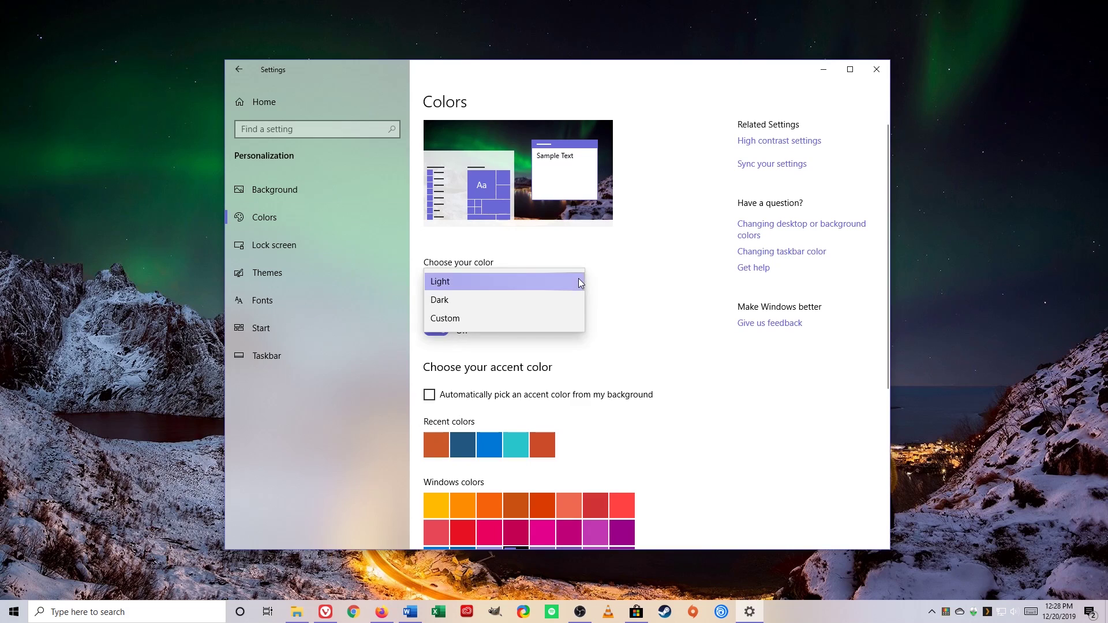
pyautogui.click(551, 301)
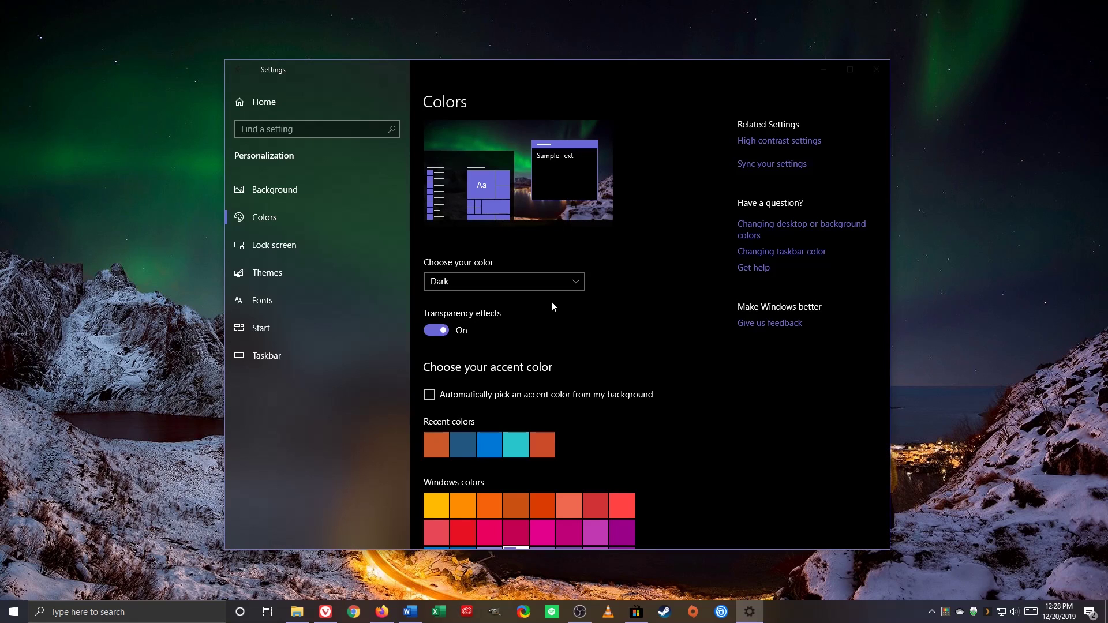
pyautogui.click(430, 395)
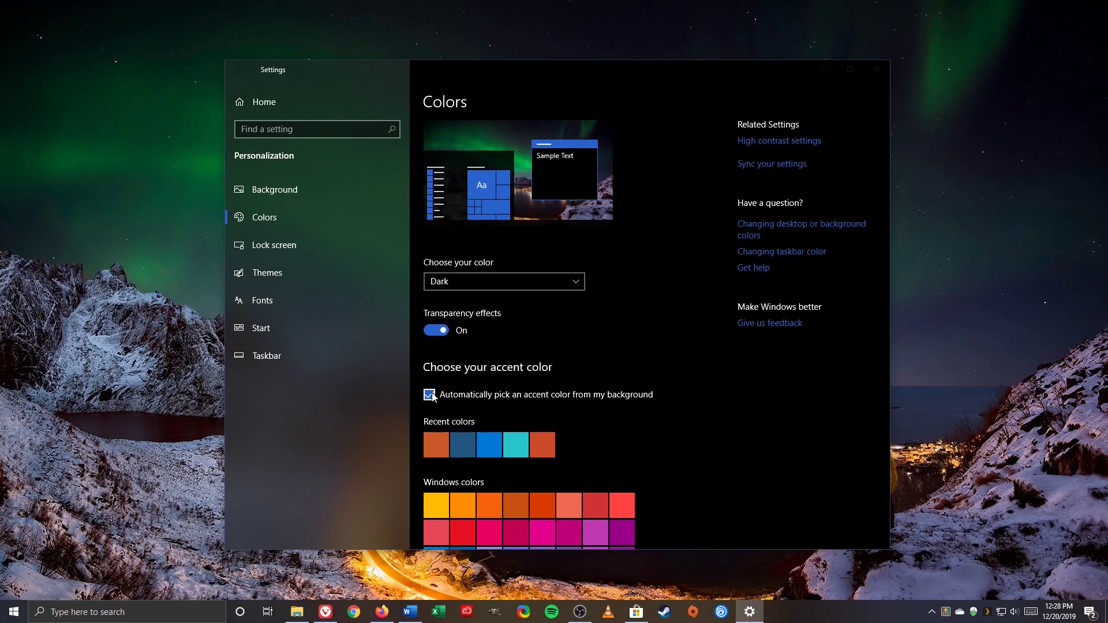
pyautogui.scroll(-2, 540, 397)
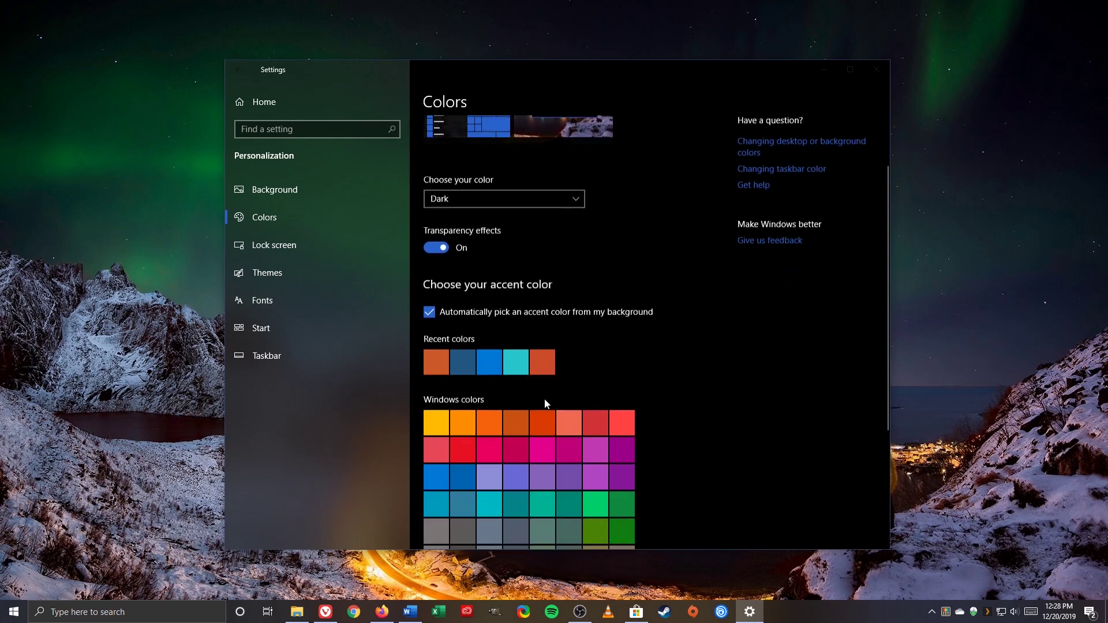
pyautogui.scroll(-2, 545, 399)
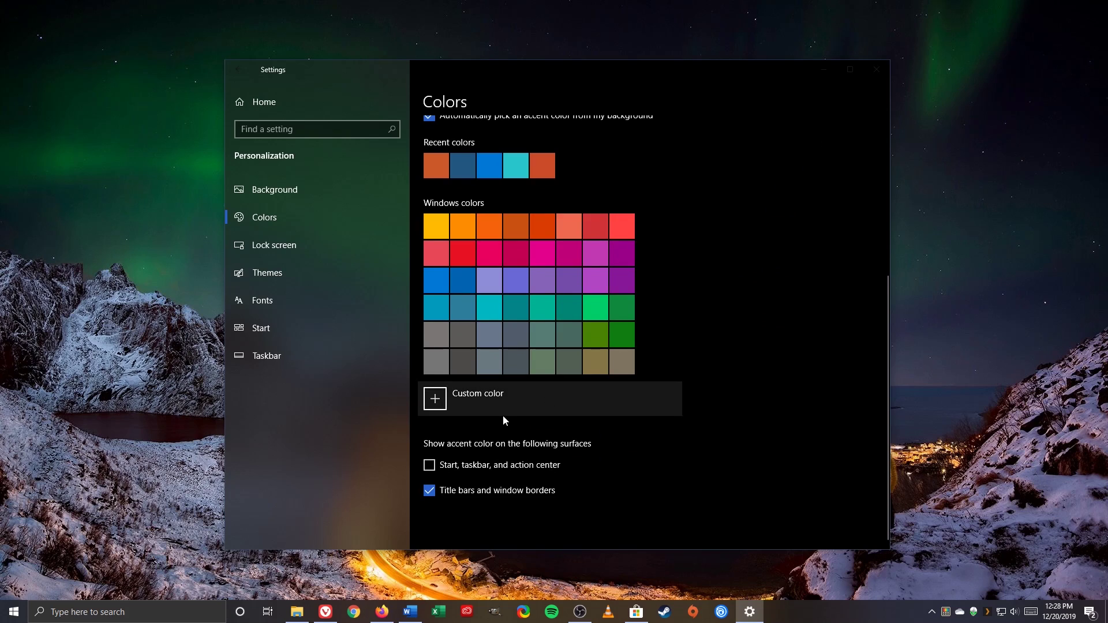
pyautogui.click(431, 466)
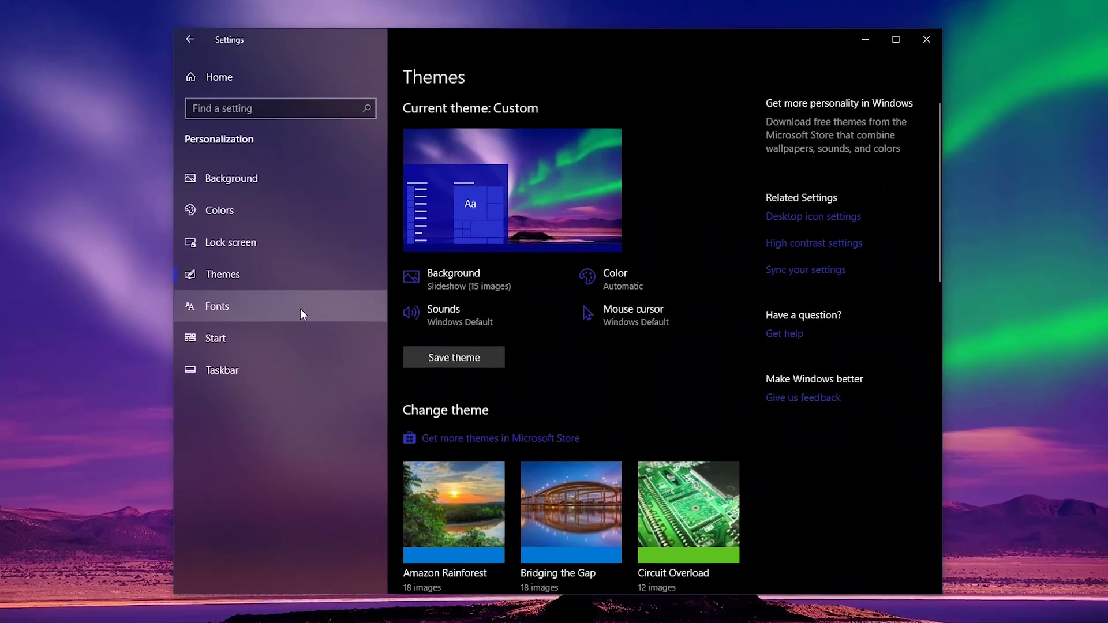
# Glance at the Fonts page, then go to the Start menu settings
pyautogui.click(301, 309)
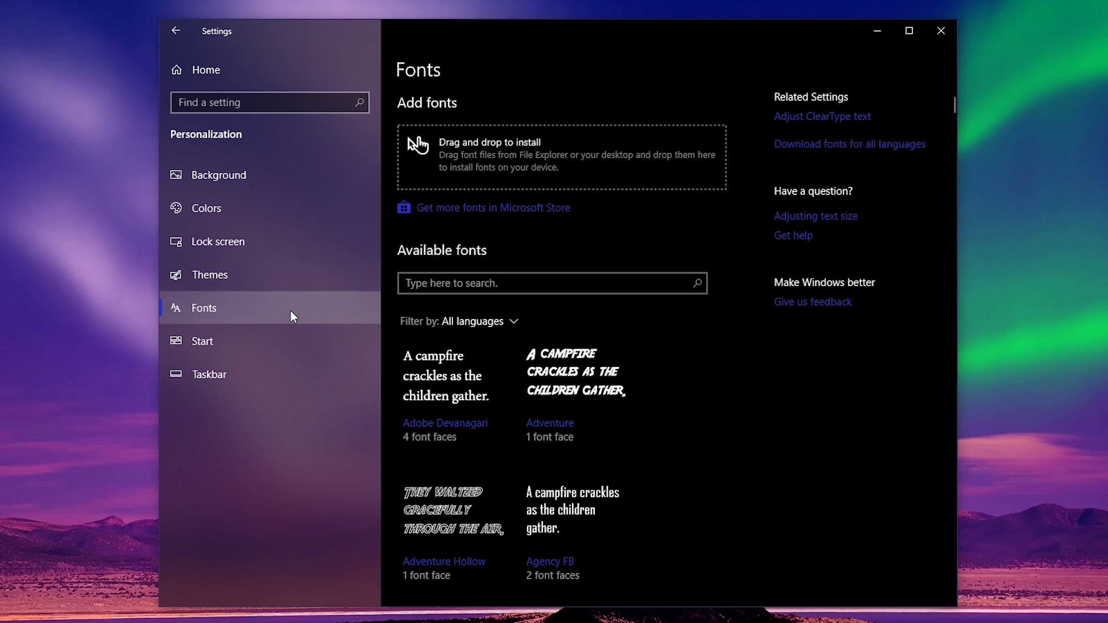
pyautogui.click(282, 339)
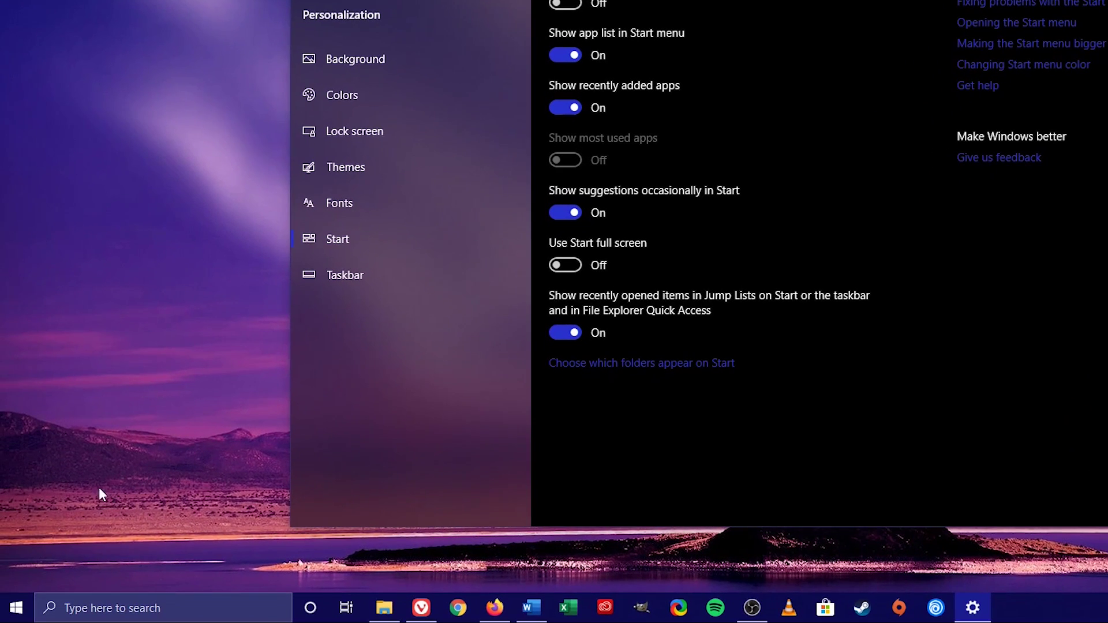
# Resize the OneNote Start tile to Small, then open the power-user menu from the Start button
pyautogui.click(17, 611)
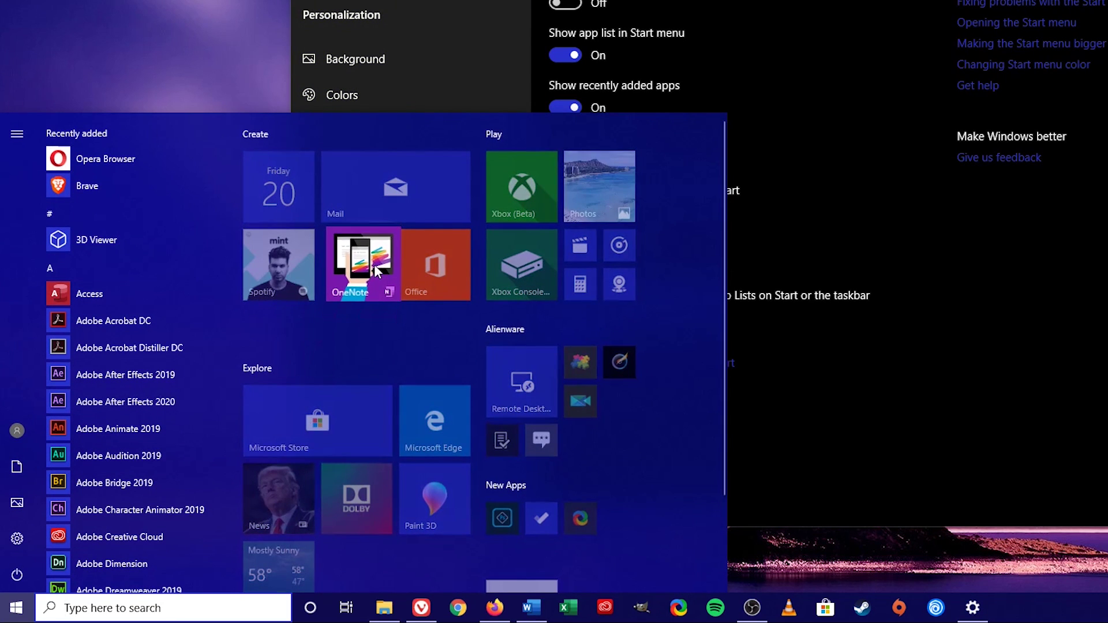
pyautogui.moveTo(367, 283); pyautogui.dragTo(365, 262)
pyautogui.rightClick(356, 283)
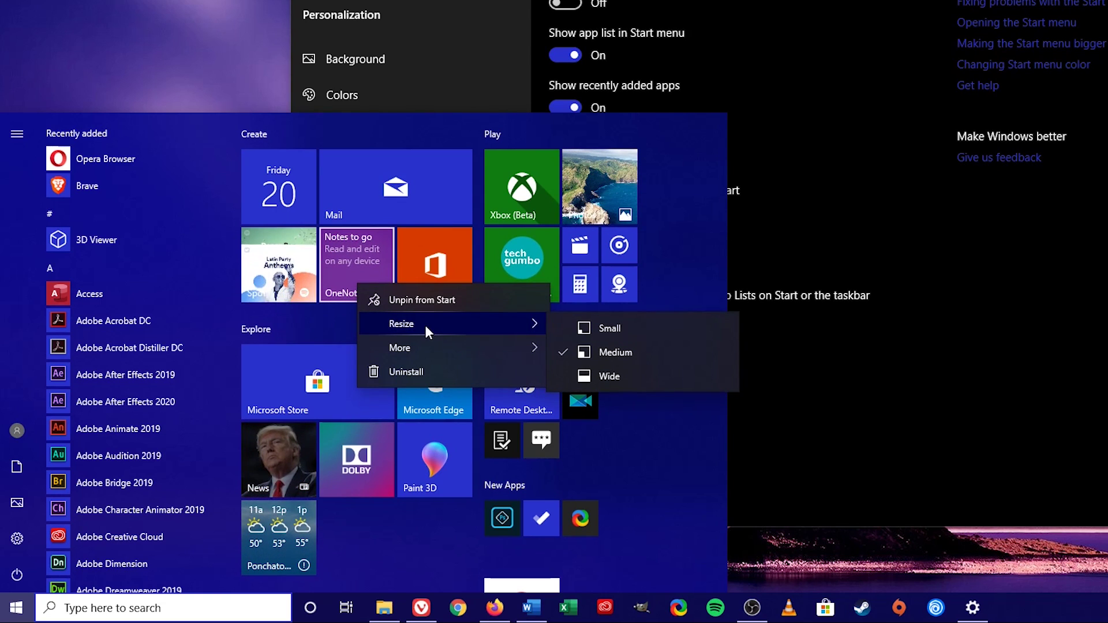
pyautogui.moveTo(450, 323)
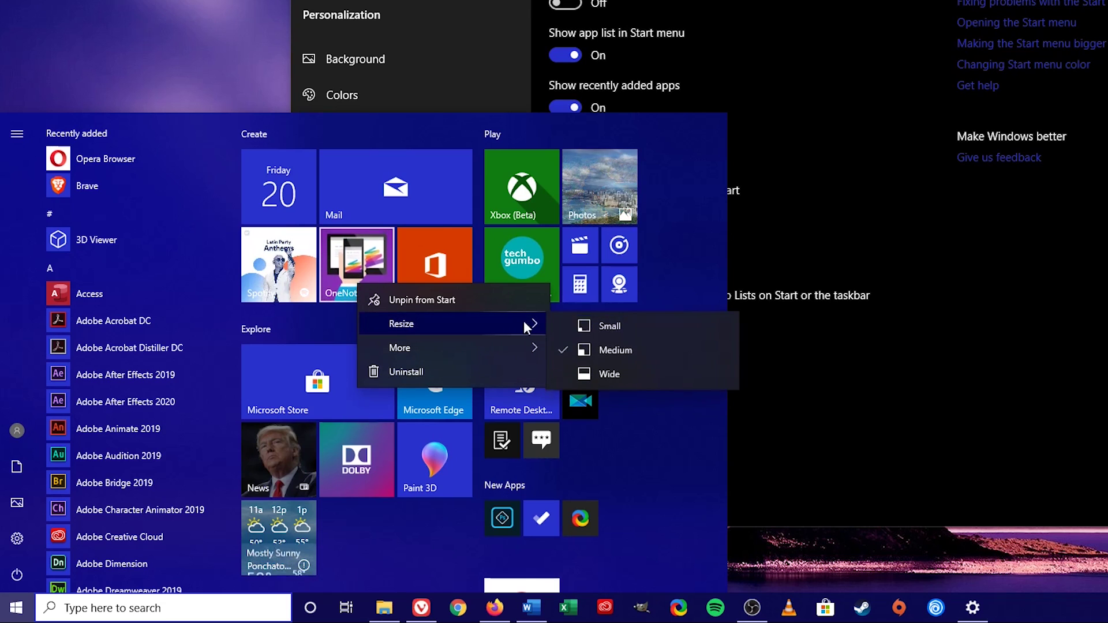
pyautogui.click(622, 328)
pyautogui.click(904, 409)
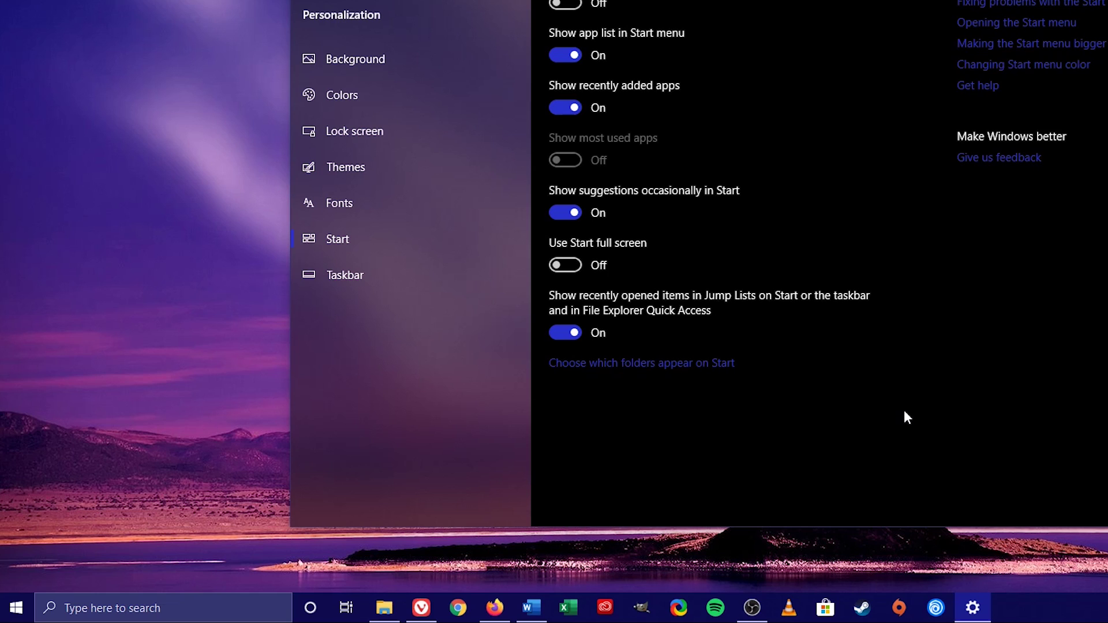
pyautogui.rightClick(17, 613)
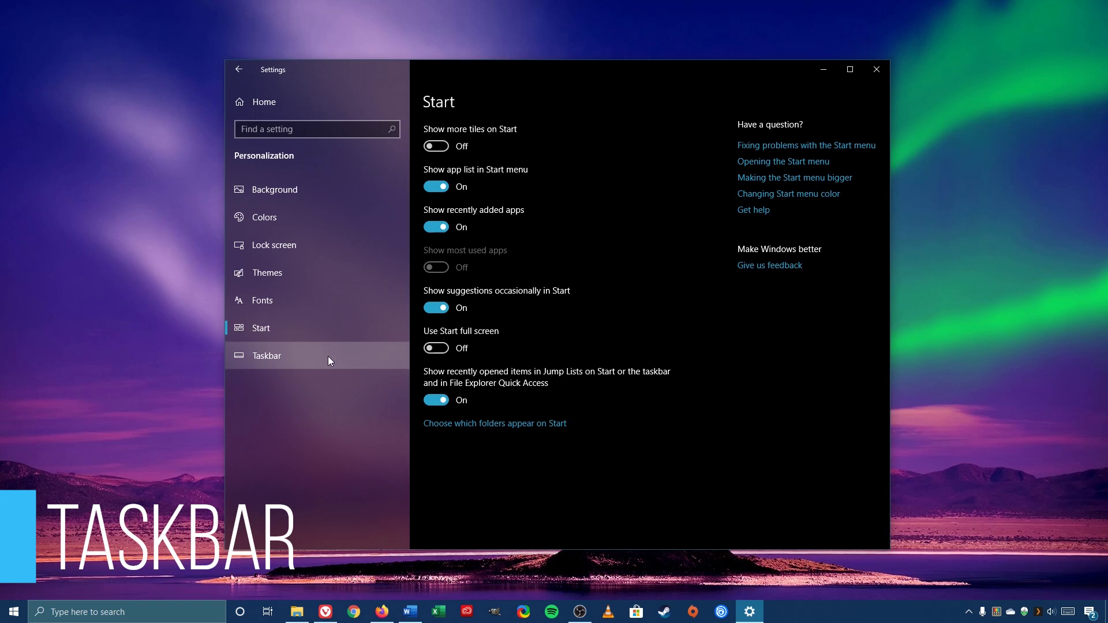
# On the Taskbar page, try auto-hide and small buttons, then turn both off again
pyautogui.click(328, 356)
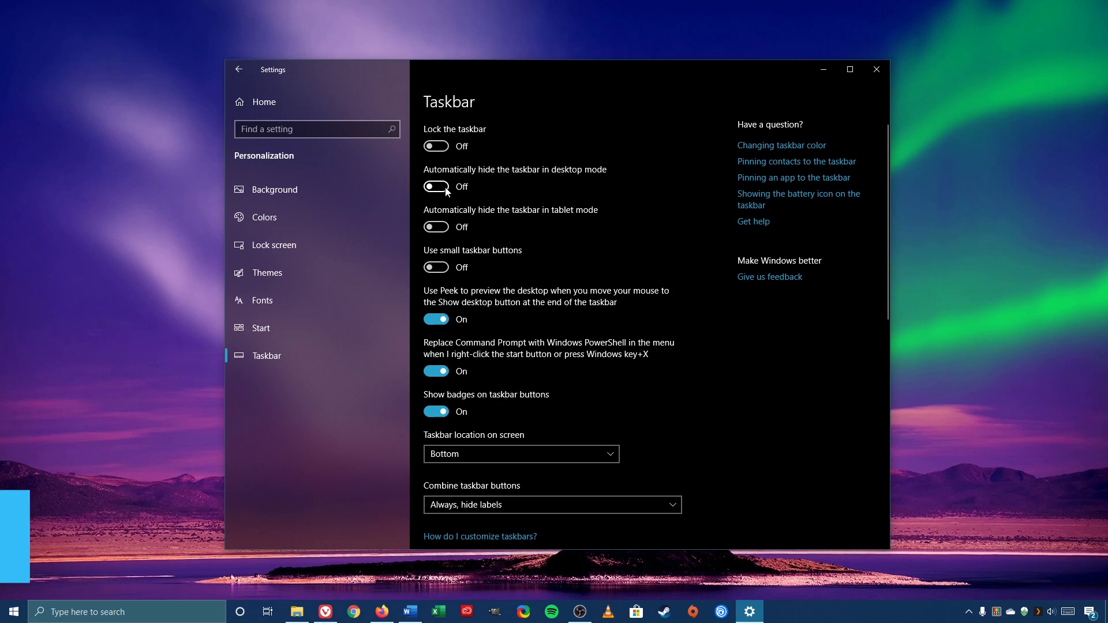
pyautogui.click(437, 186)
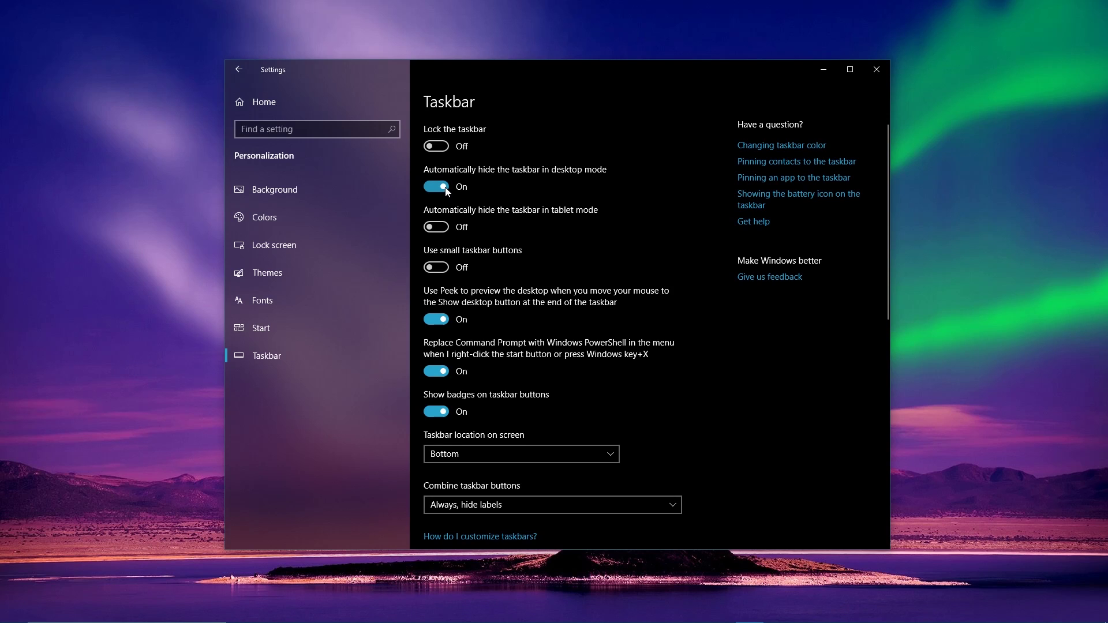
pyautogui.click(437, 186)
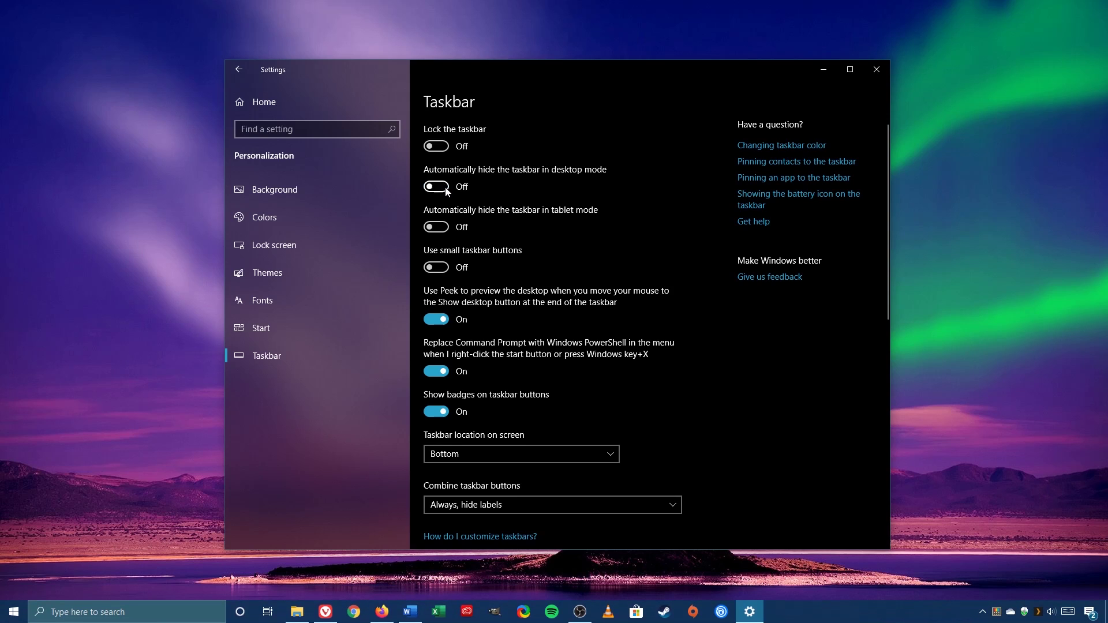
pyautogui.click(441, 270)
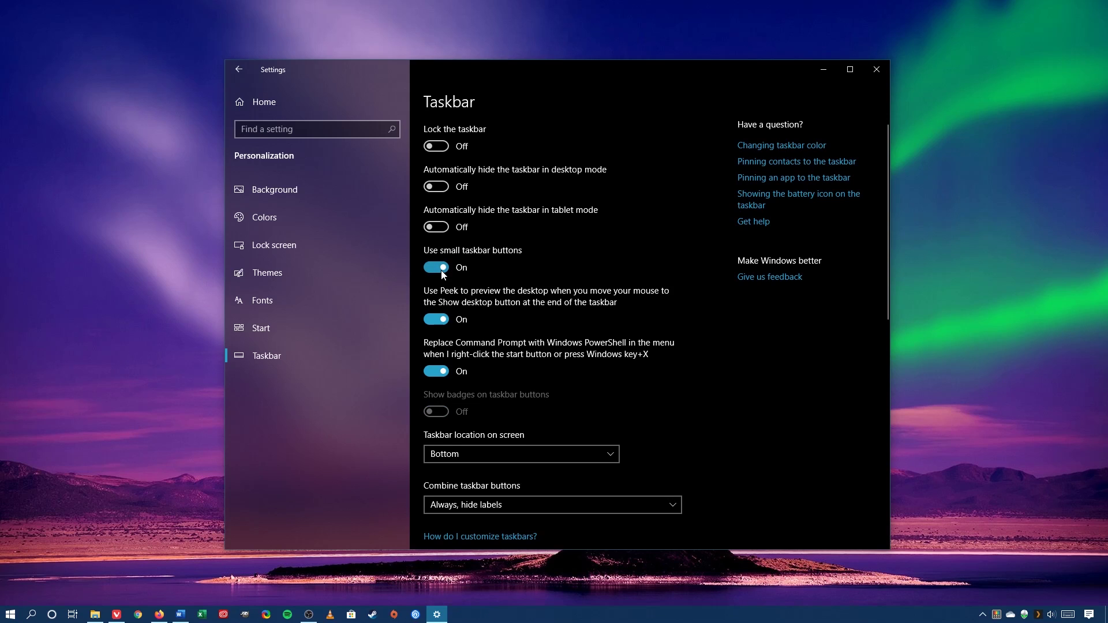
pyautogui.click(441, 270)
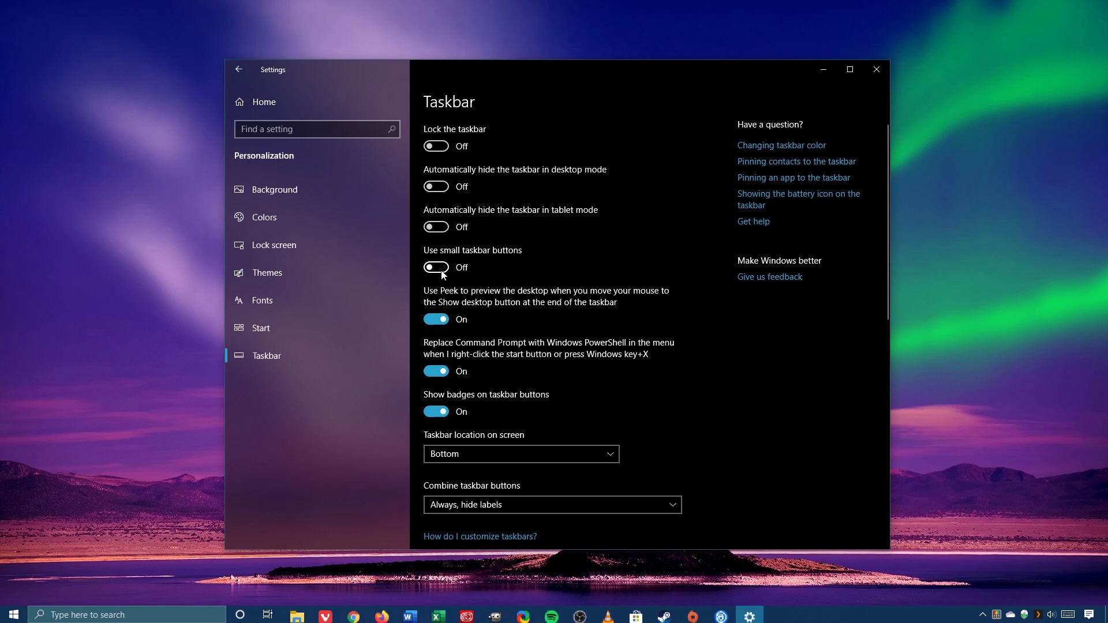
# Move the taskbar to the top of the screen, then back to the bottom
pyautogui.click(526, 456)
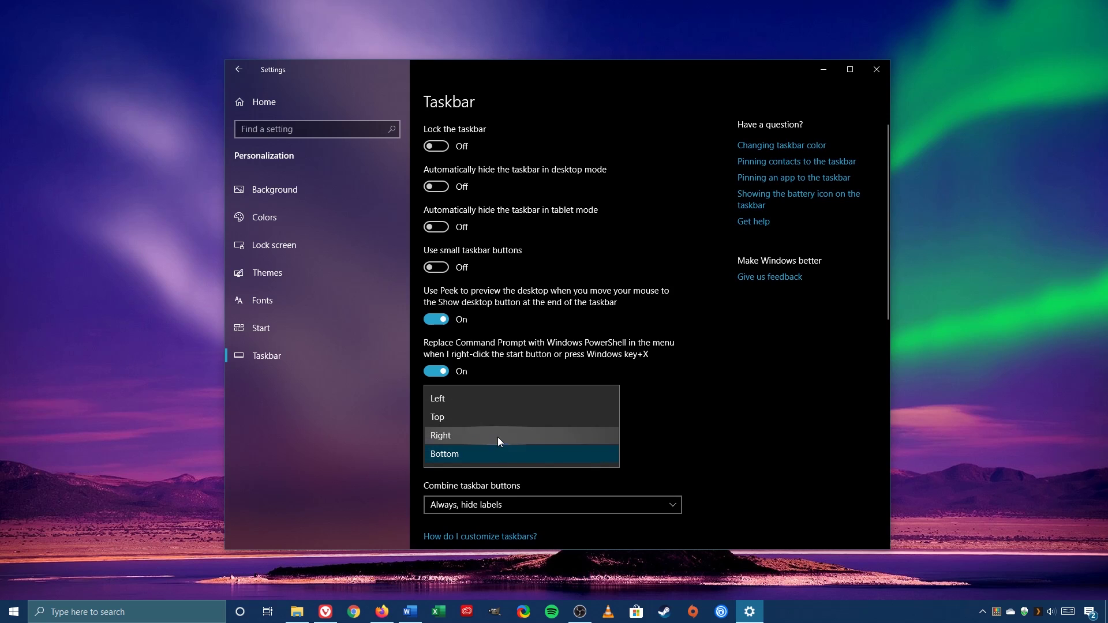
pyautogui.click(494, 418)
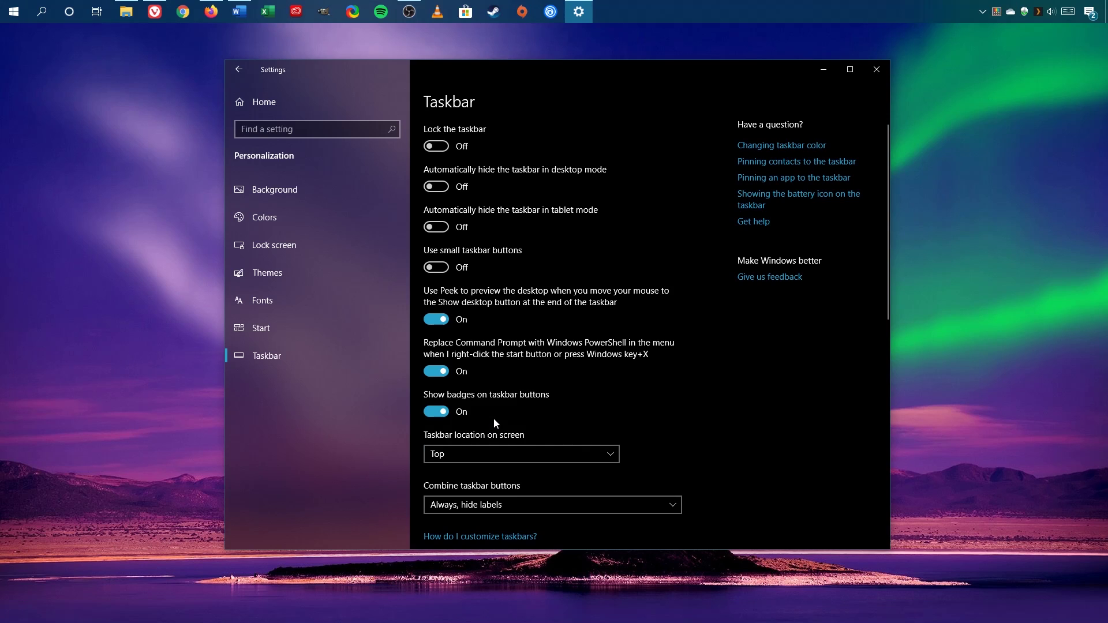
pyautogui.click(494, 454)
pyautogui.click(492, 489)
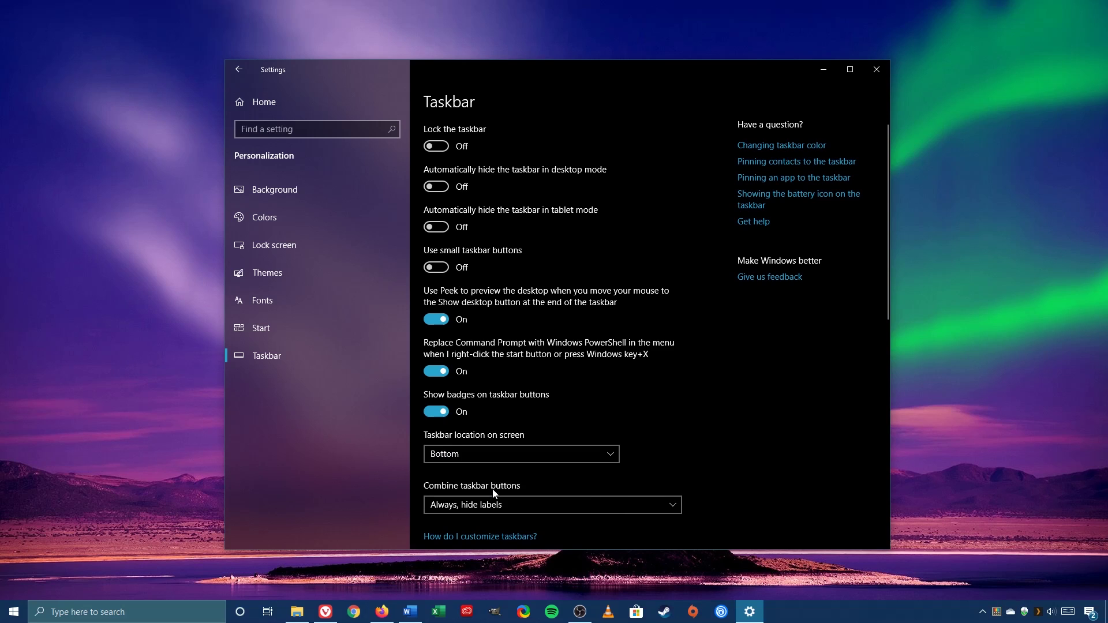
pyautogui.scroll(-3, 550, 489)
pyautogui.scroll(-3, 550, 490)
pyautogui.scroll(-3, 549, 489)
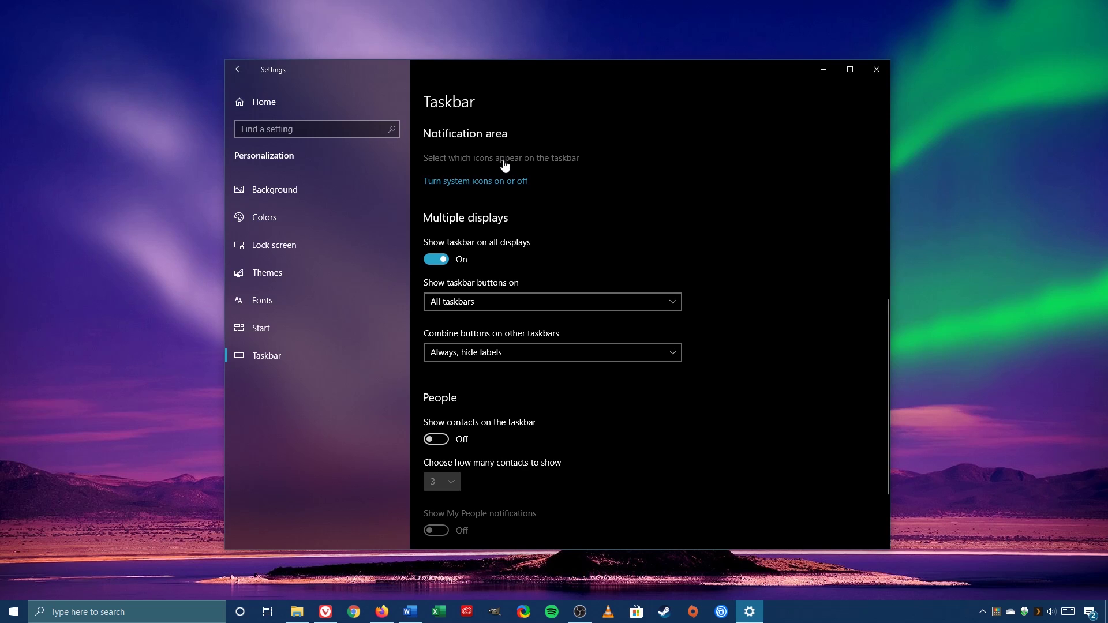
# Set the ThermalController icon to always show in the notification area
pyautogui.click(504, 161)
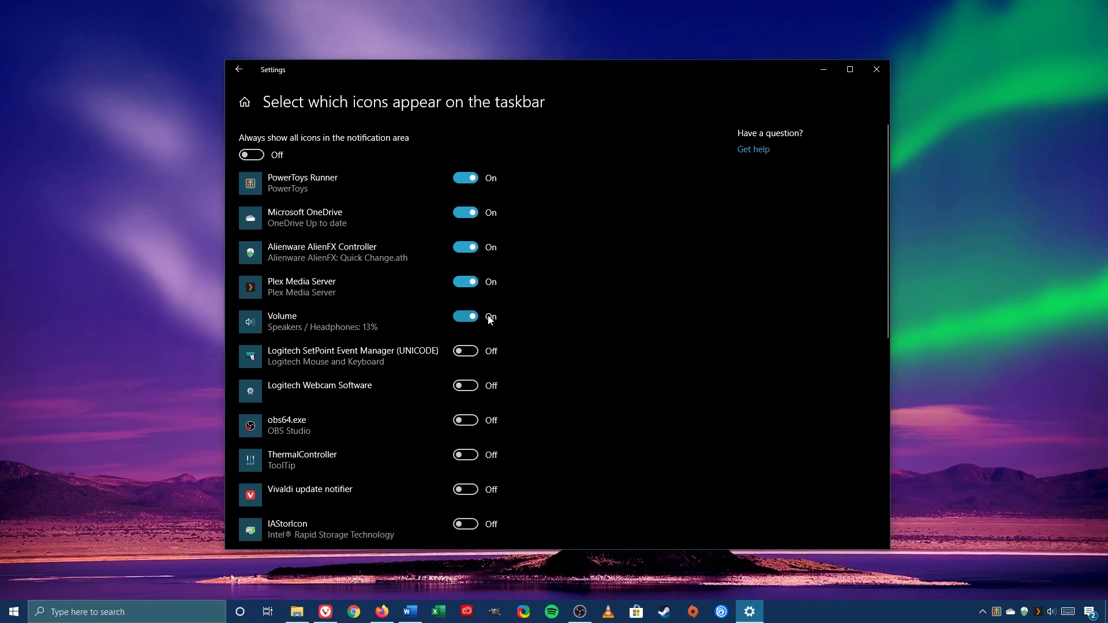
pyautogui.click(466, 456)
pyautogui.click(239, 70)
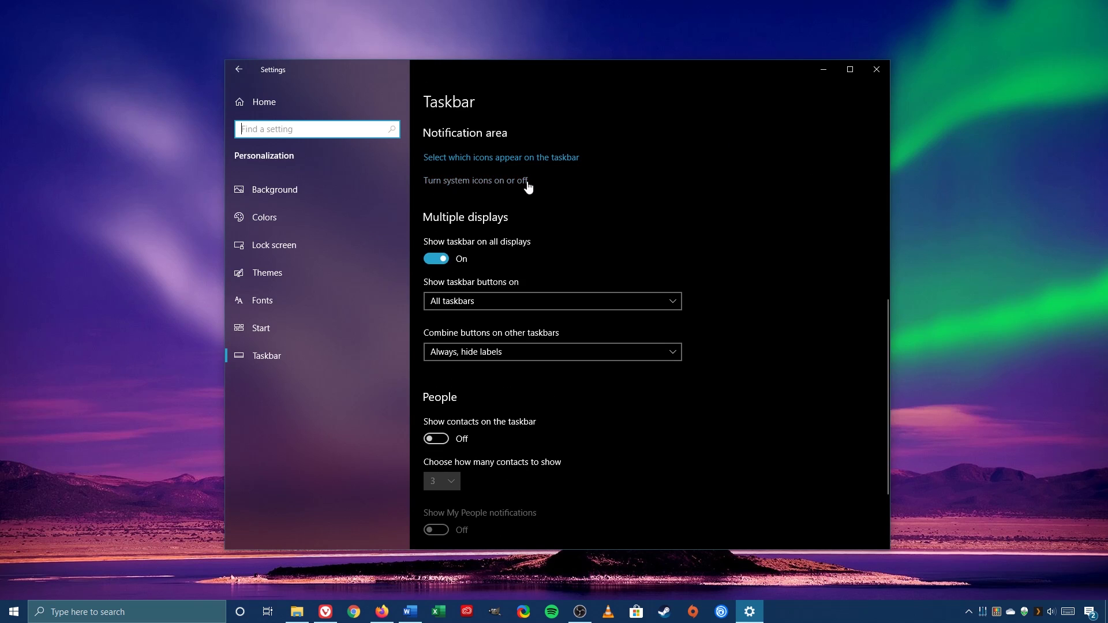
# Switch the Network system icon on in the notification area
pyautogui.click(491, 185)
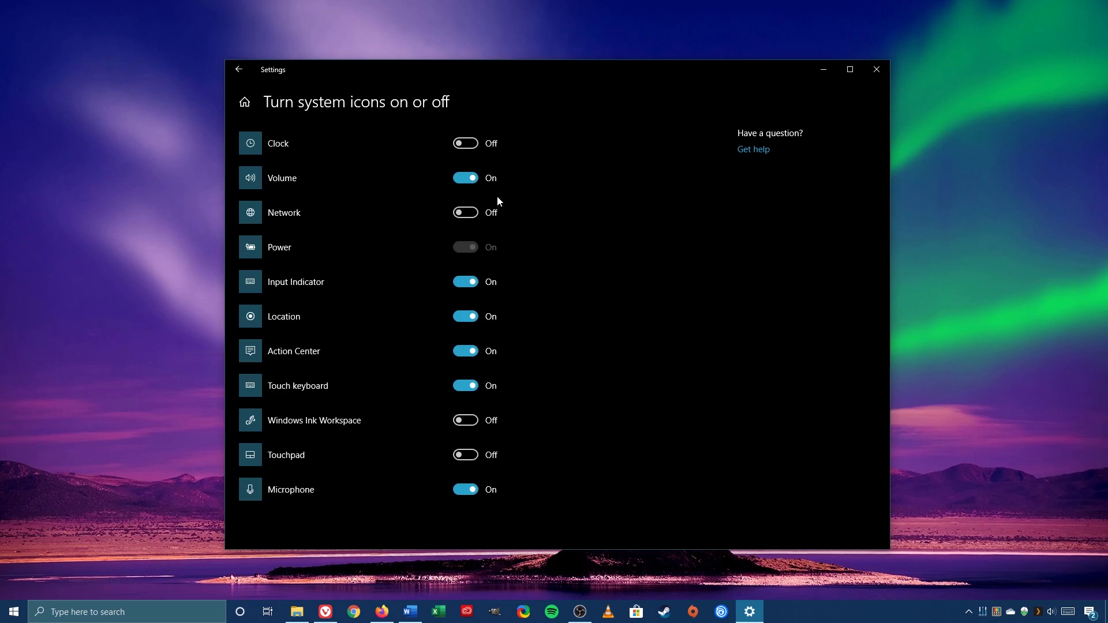
pyautogui.click(466, 211)
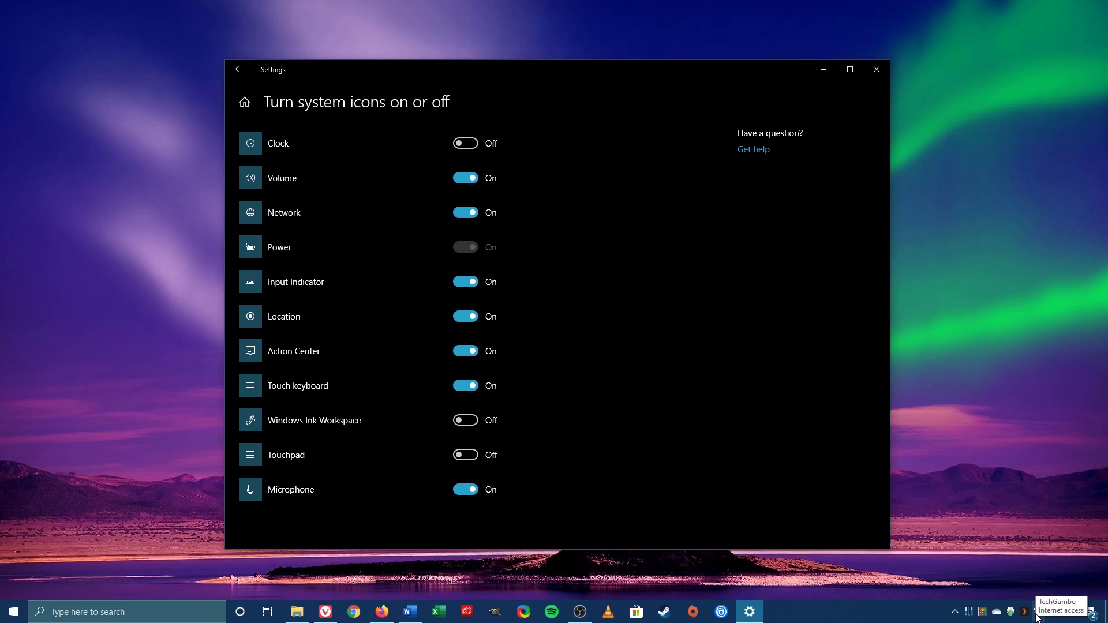
pyautogui.click(240, 68)
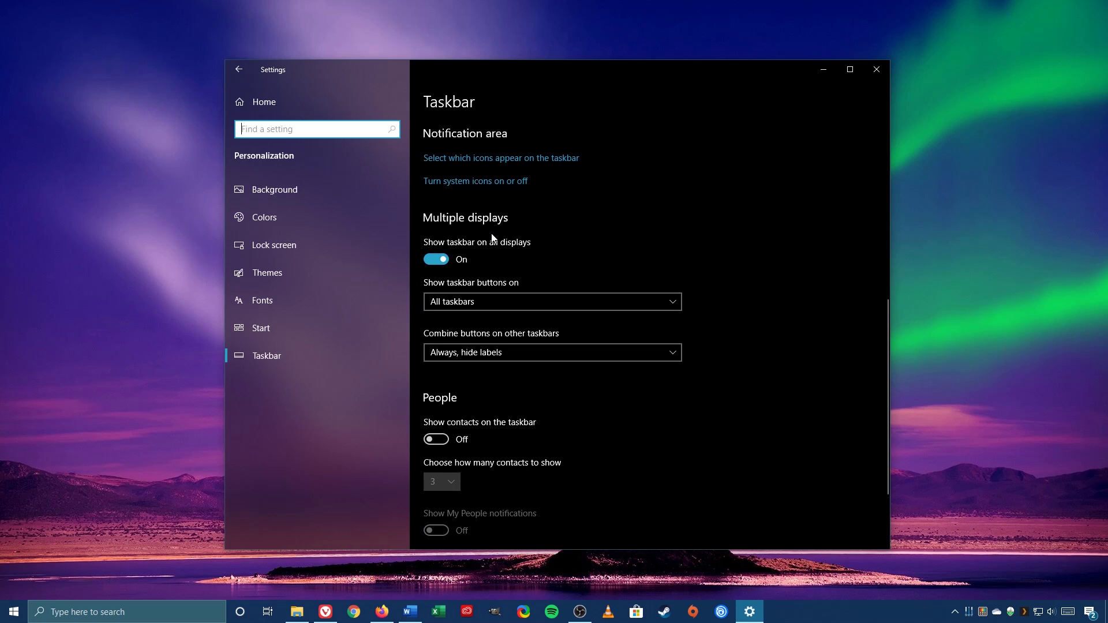